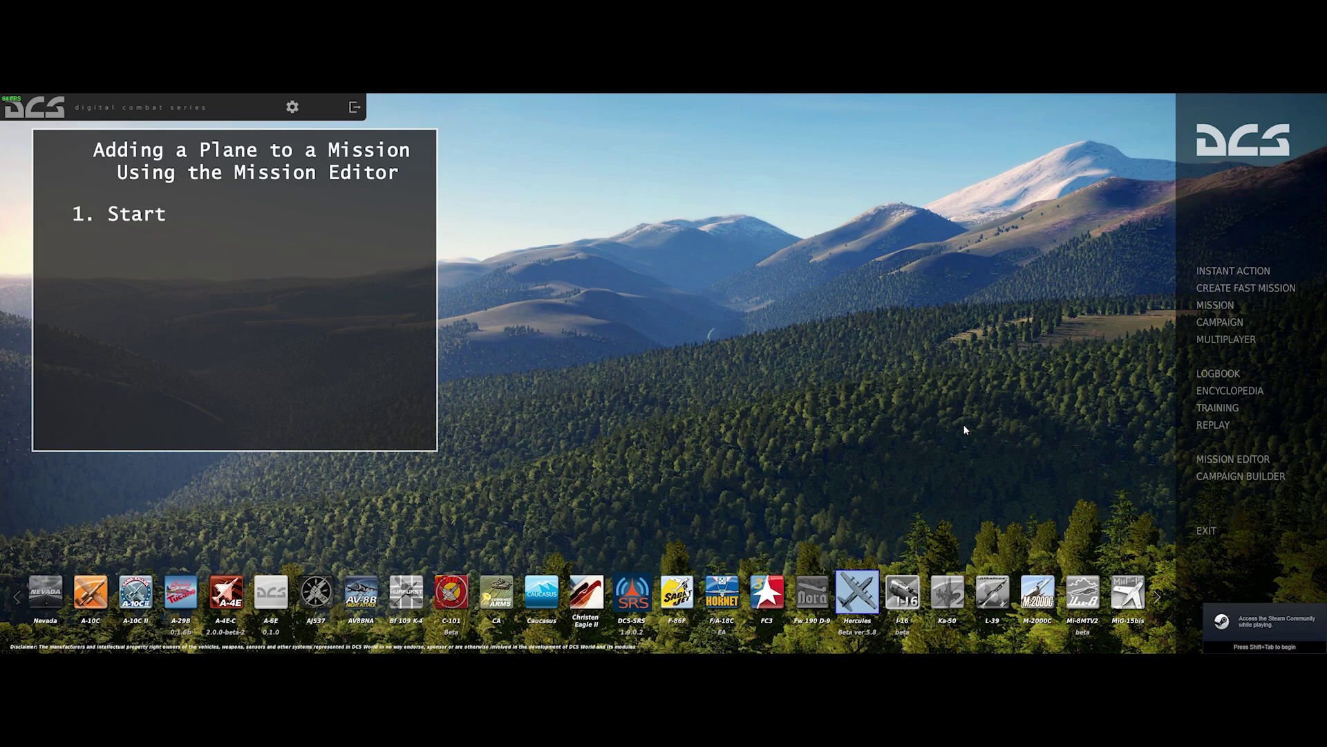
In the Mission Editor's Open dialog, select Caucasus Iron Bombing Range No Mods Base.miz
left_click(1205, 461)
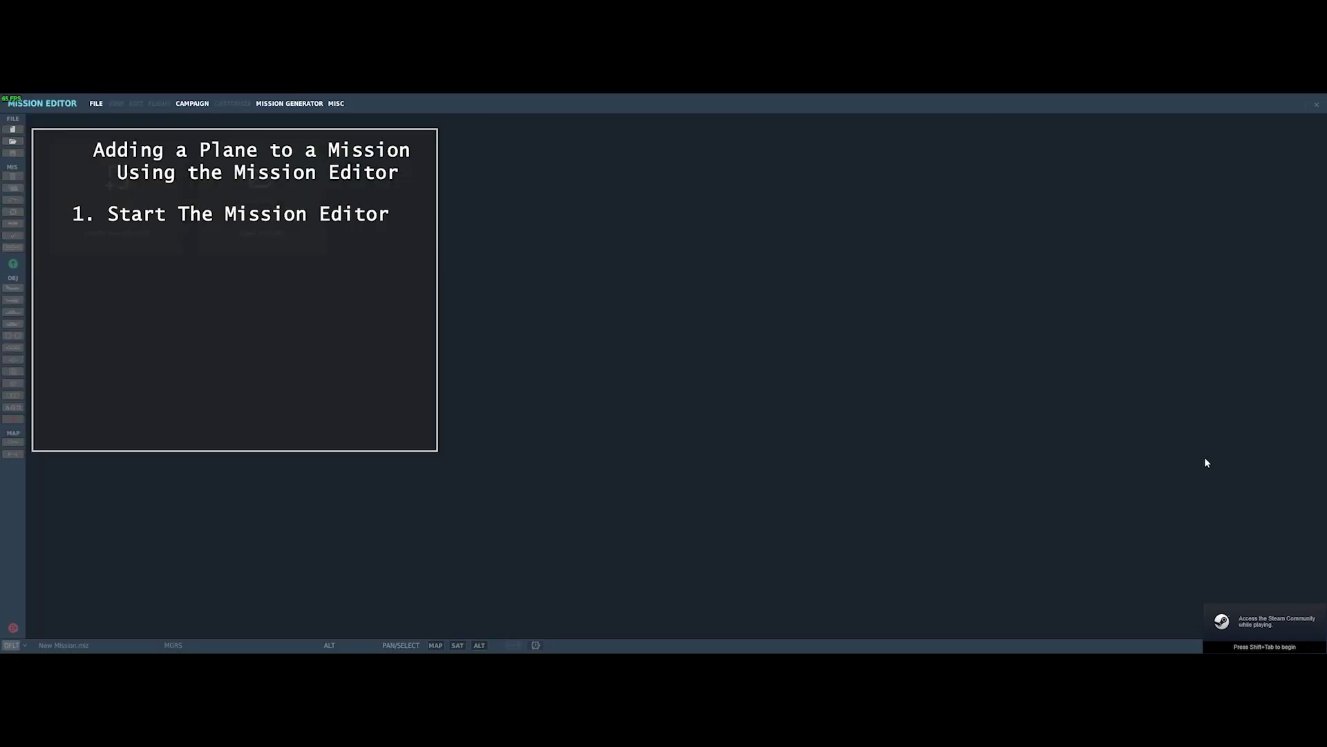
left_click(289, 223)
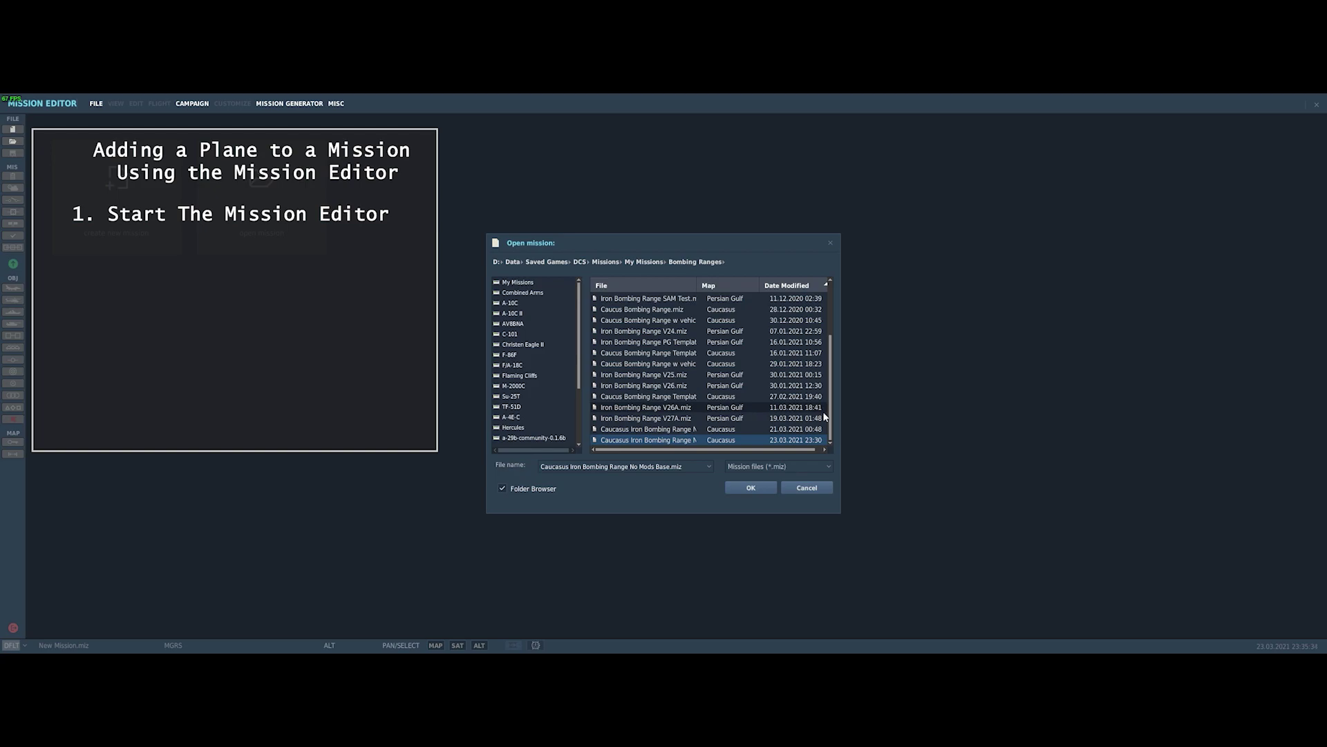
left_click_drag(841, 411, 1010, 400)
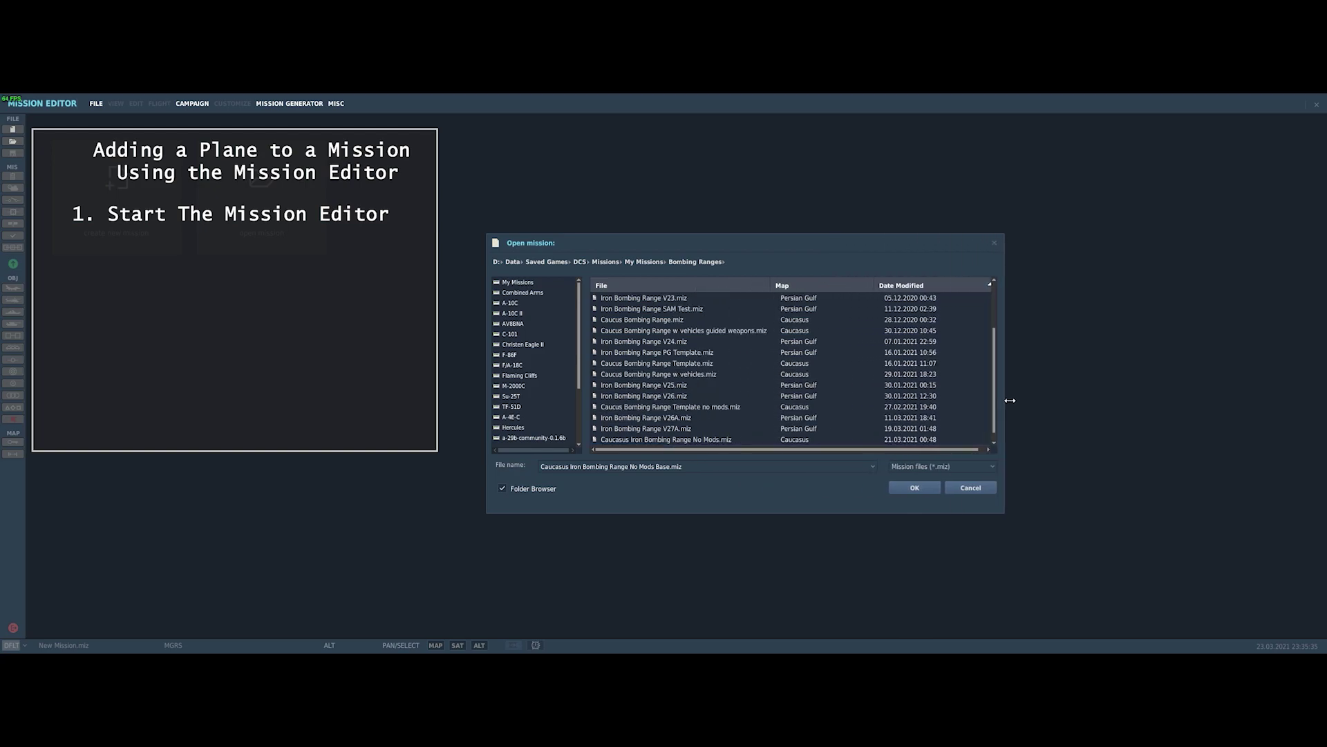
left_click(717, 446)
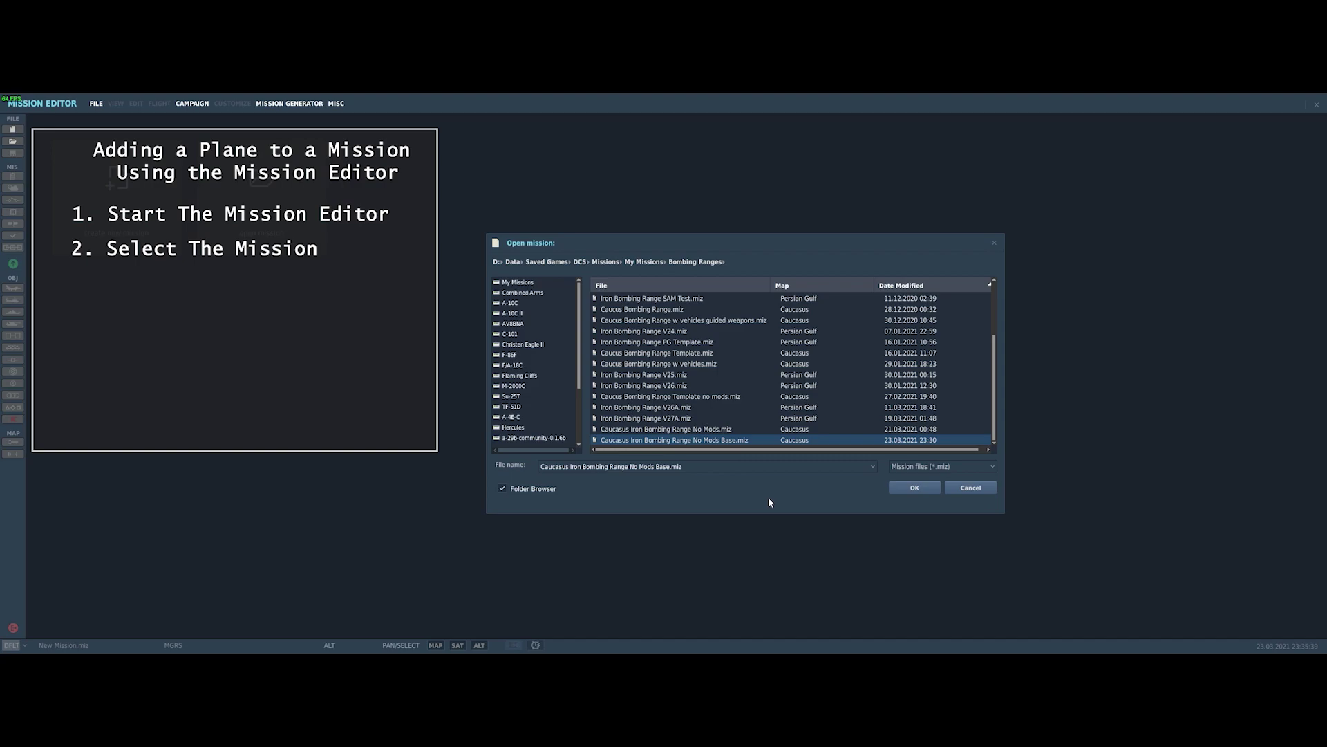
Load the chosen mission and zoom and pan the map in on Kobuleti airfield
left_click(914, 488)
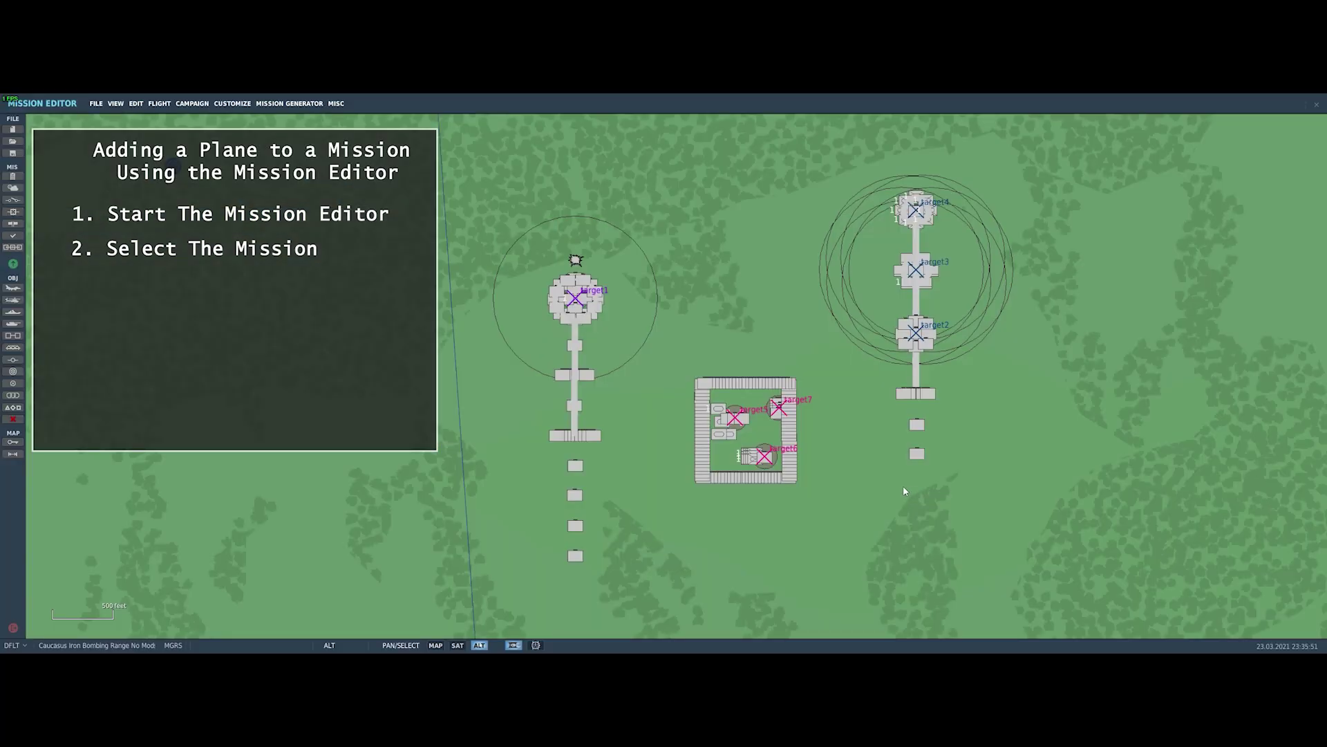
scroll(829, 455, "down", 3)
scroll(828, 456, "down", 5)
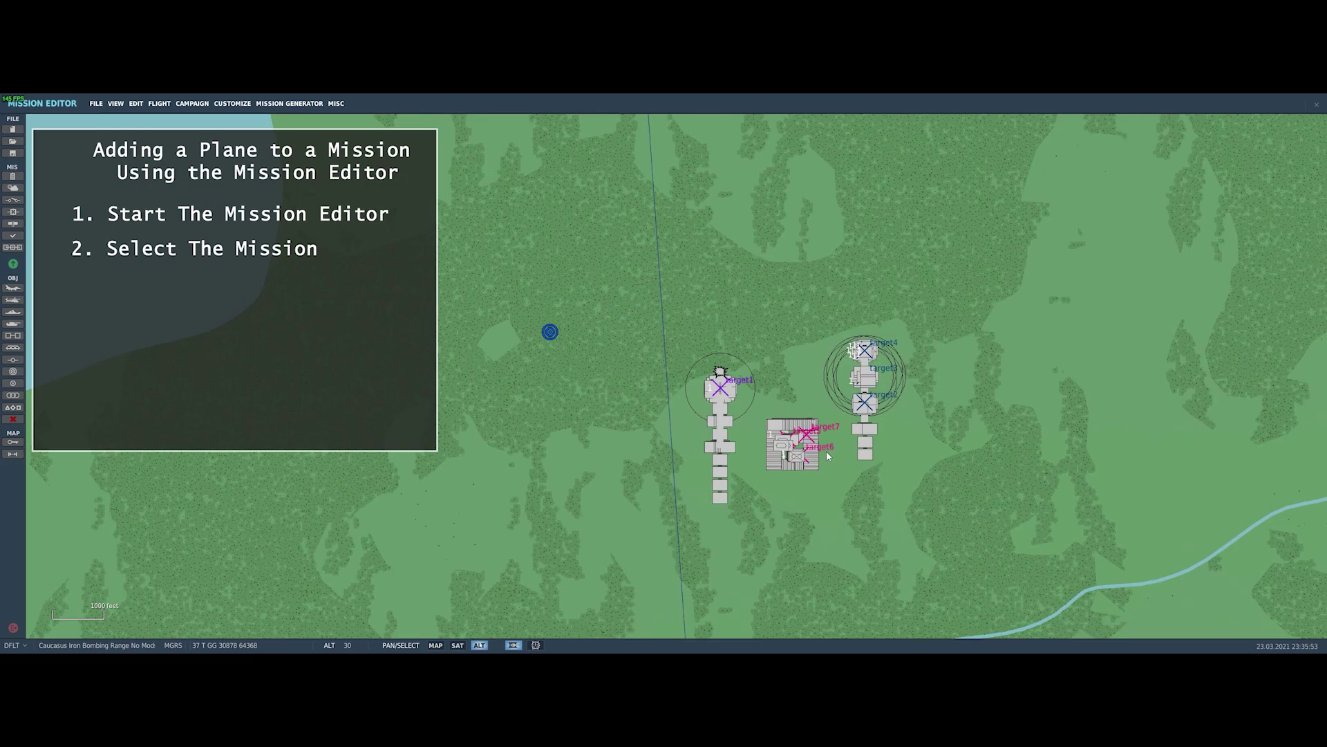
scroll(845, 492, "down", 2)
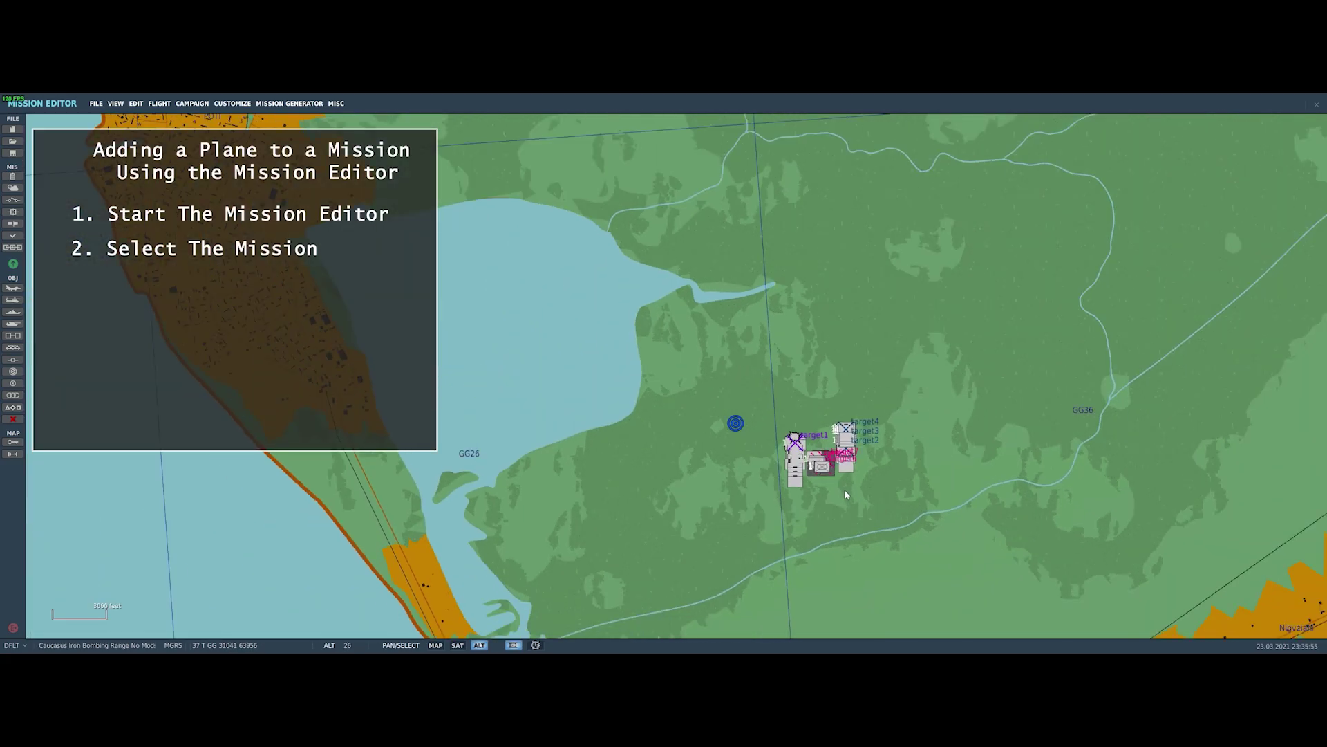
right_click_drag(856, 519, 801, 313)
scroll(800, 313, "down", 2)
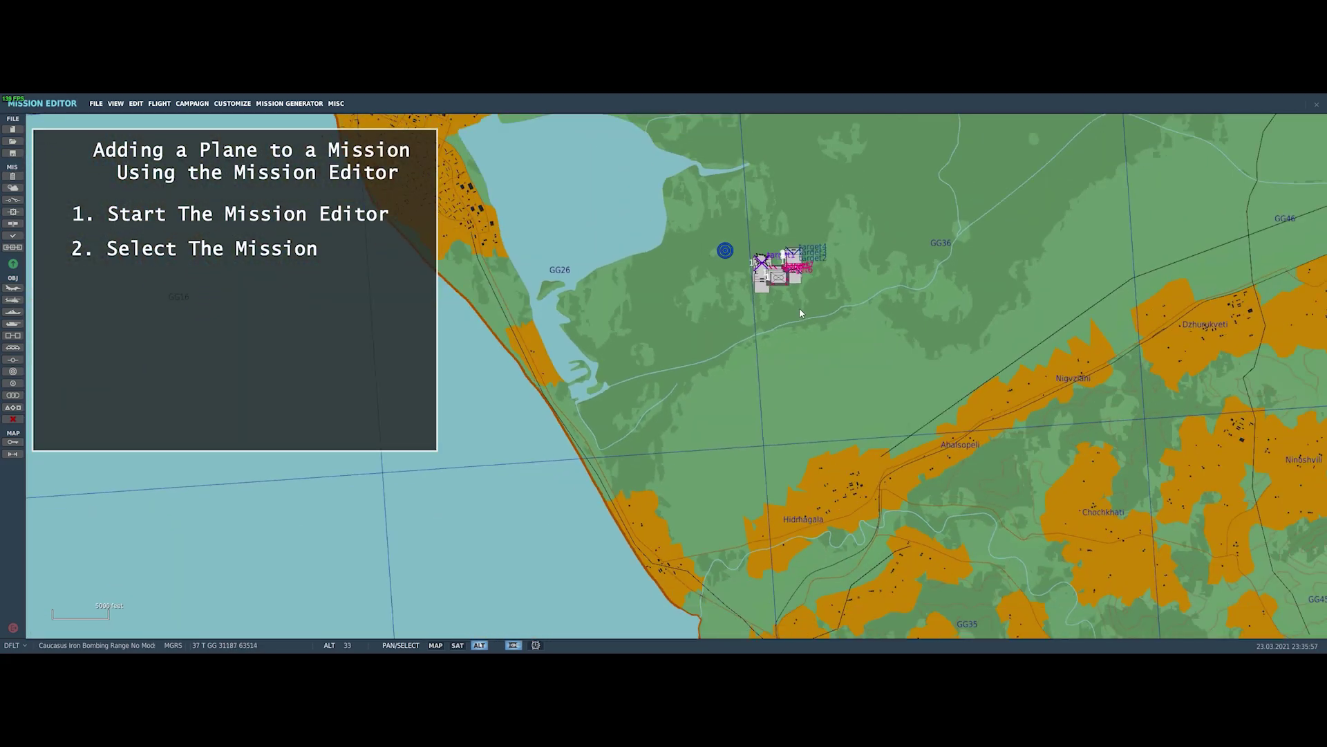
scroll(800, 308, "down", 3)
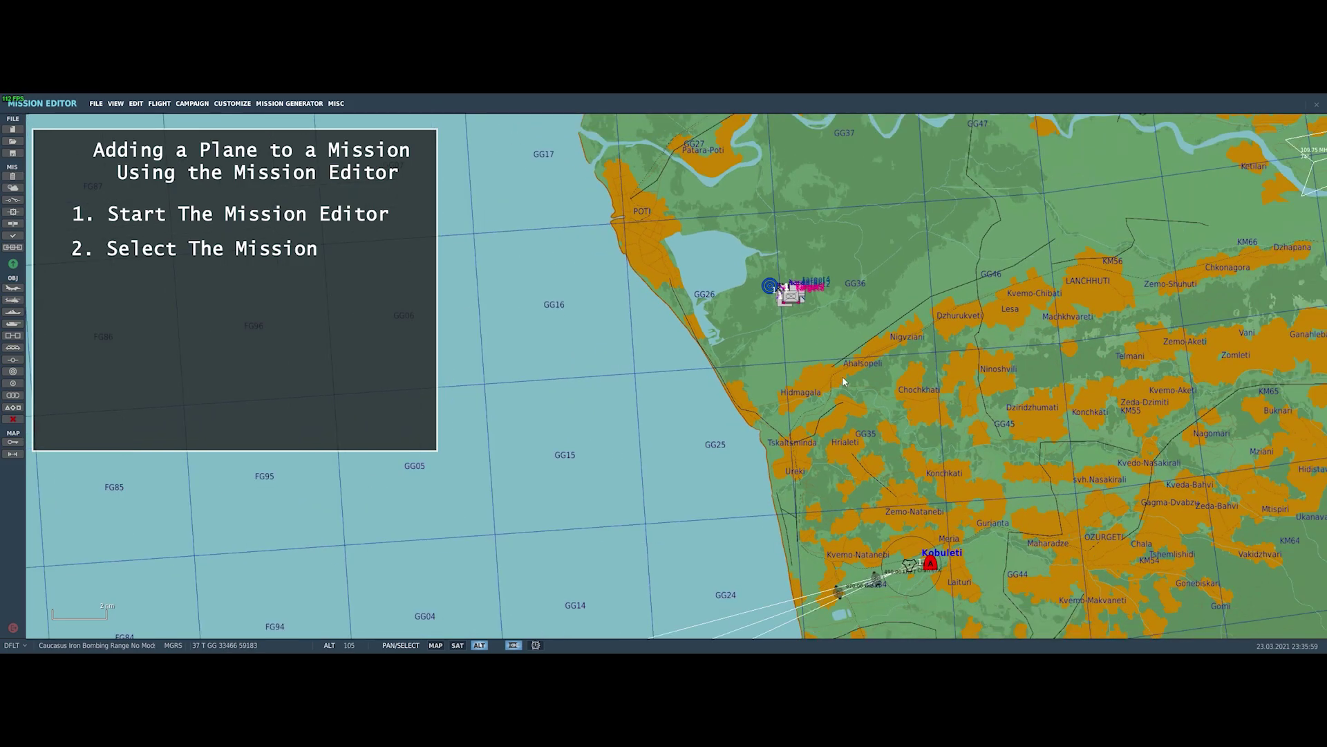
right_click_drag(849, 388, 672, 322)
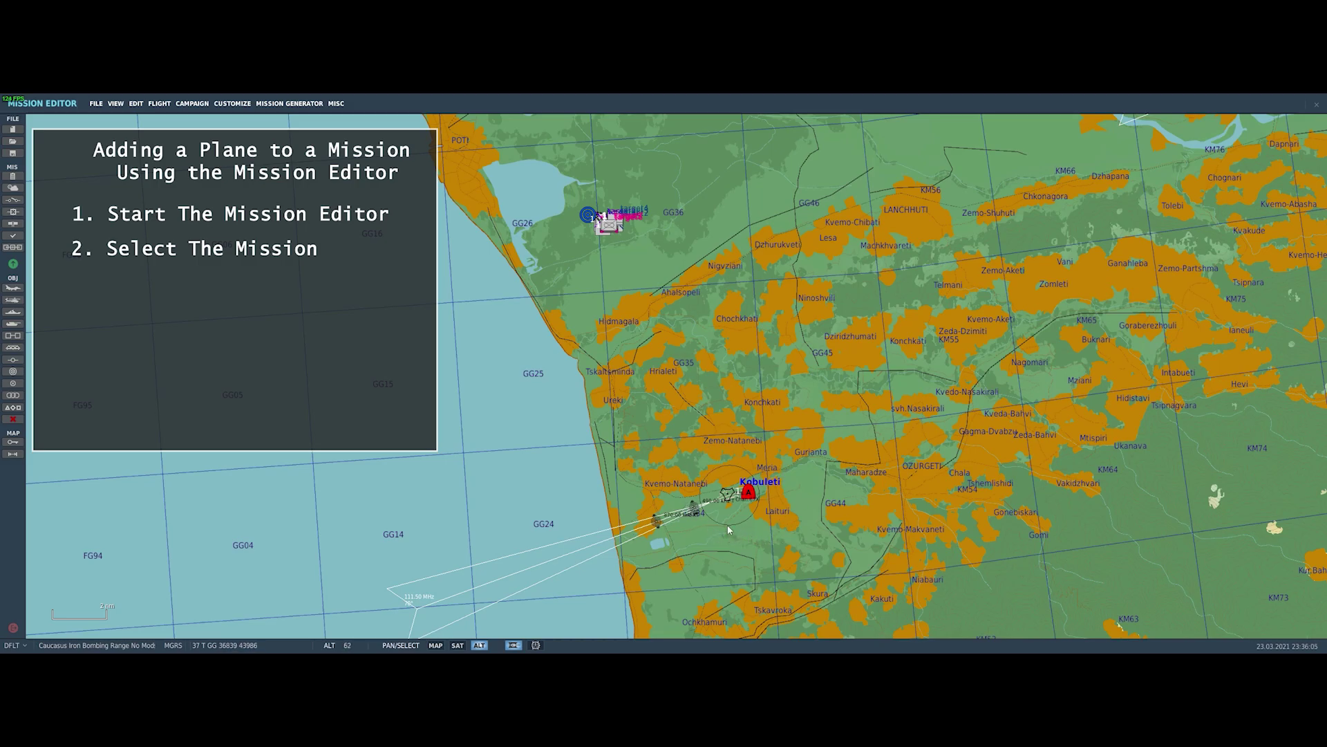
scroll(731, 523, "up", 2)
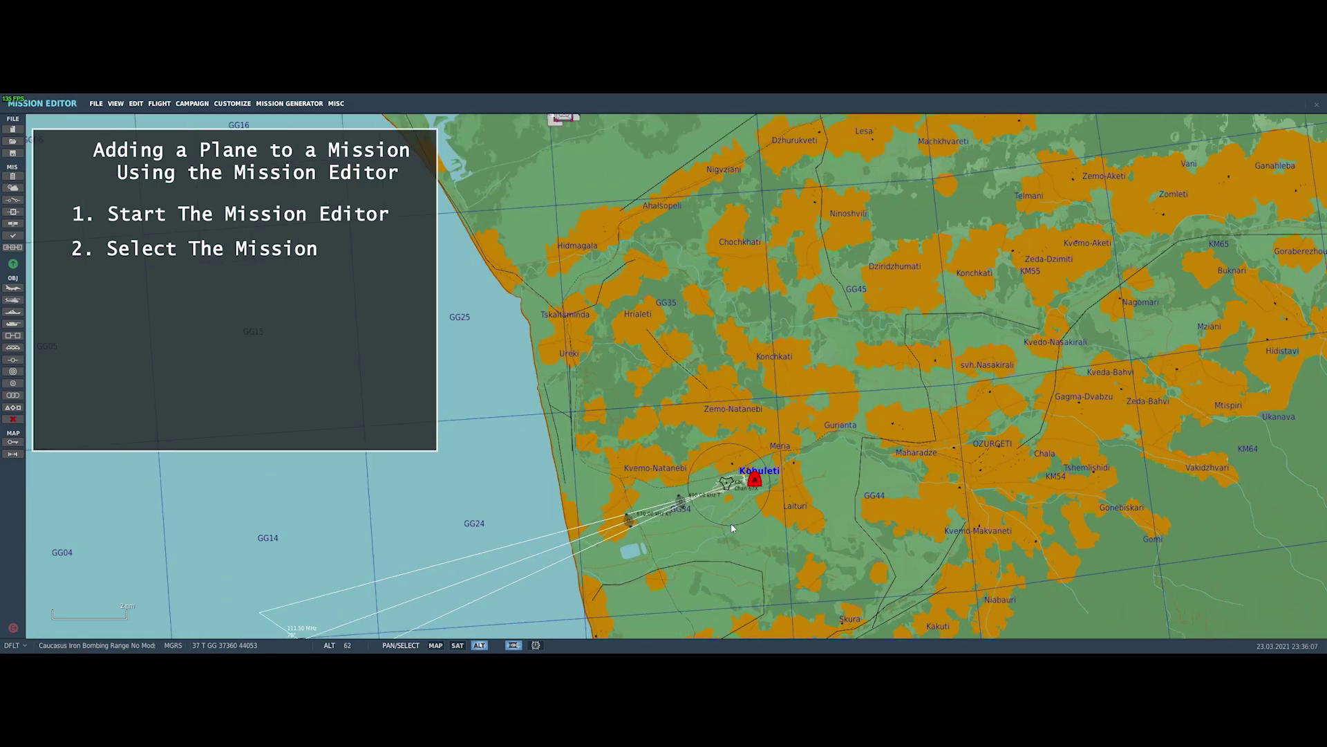
scroll(729, 509, "up", 3)
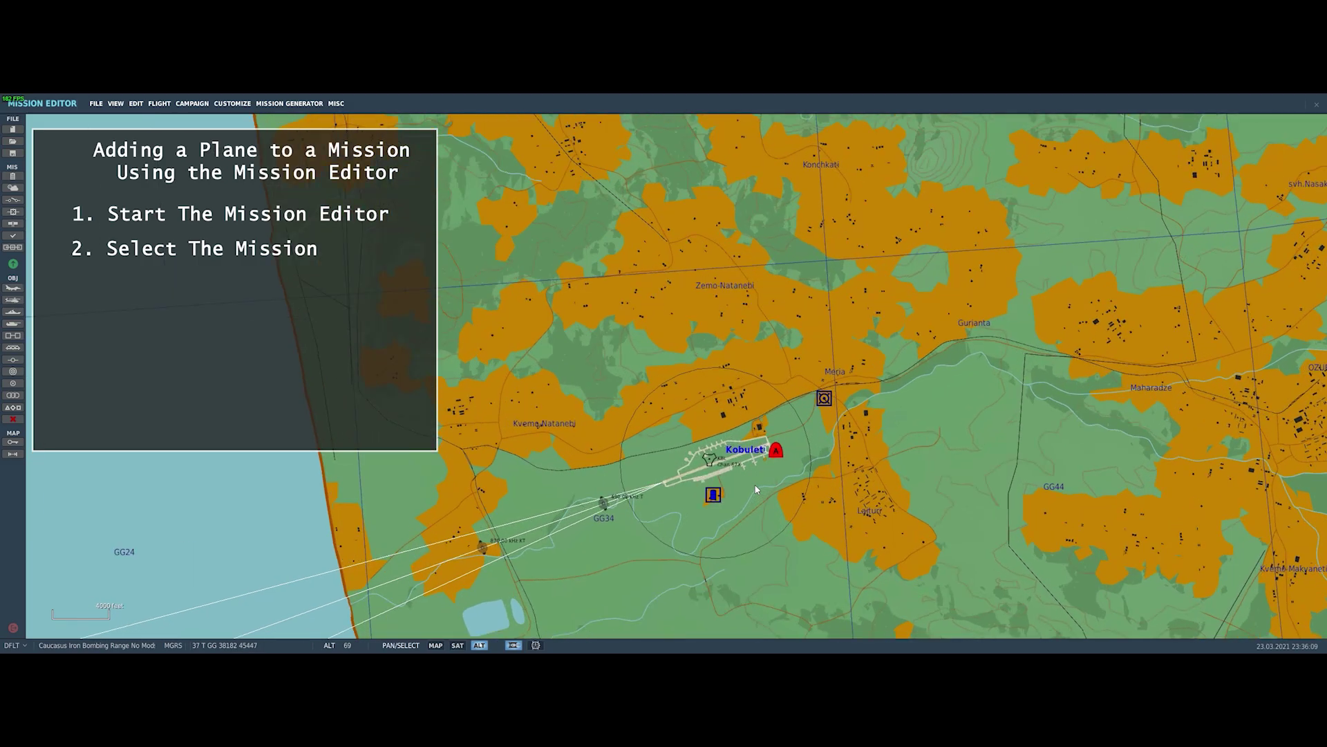
scroll(757, 486, "up", 3)
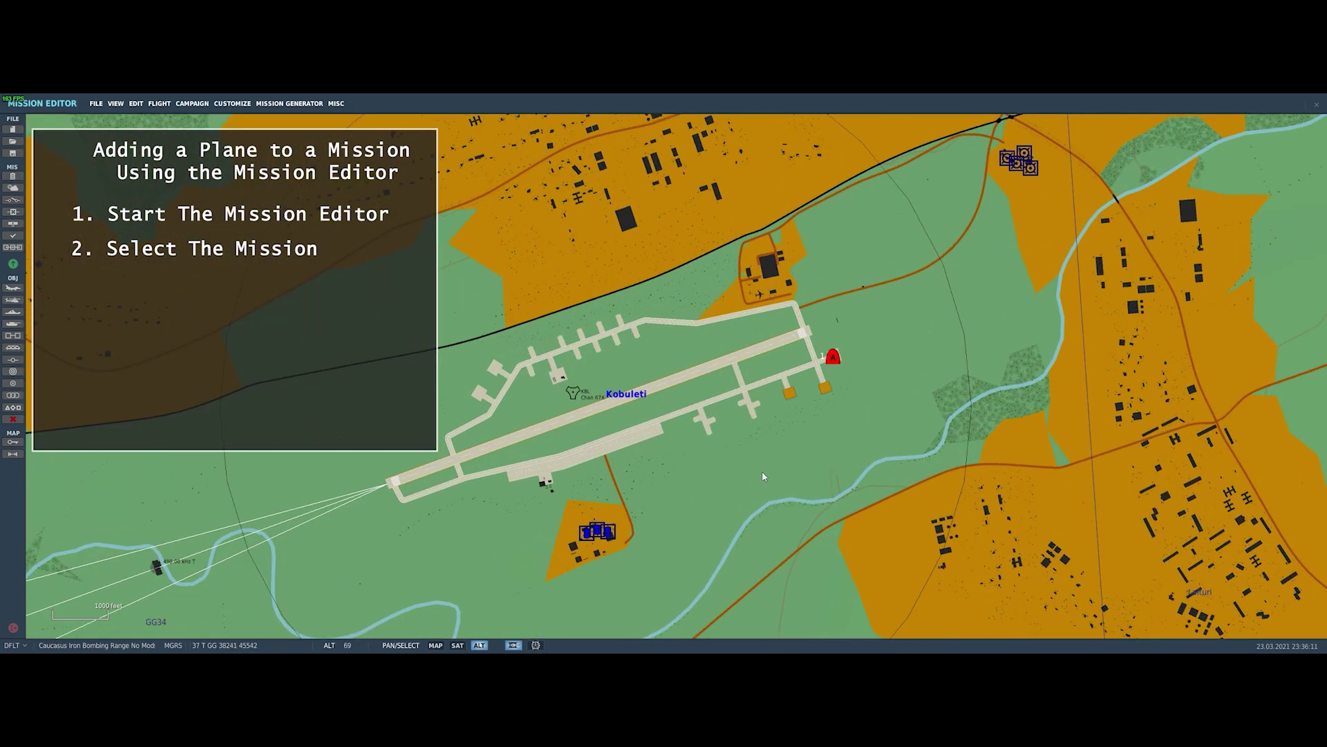
Review the Iron Bomber Su-25T group at Kobuleti and zoom in on the parking area
left_click(833, 358)
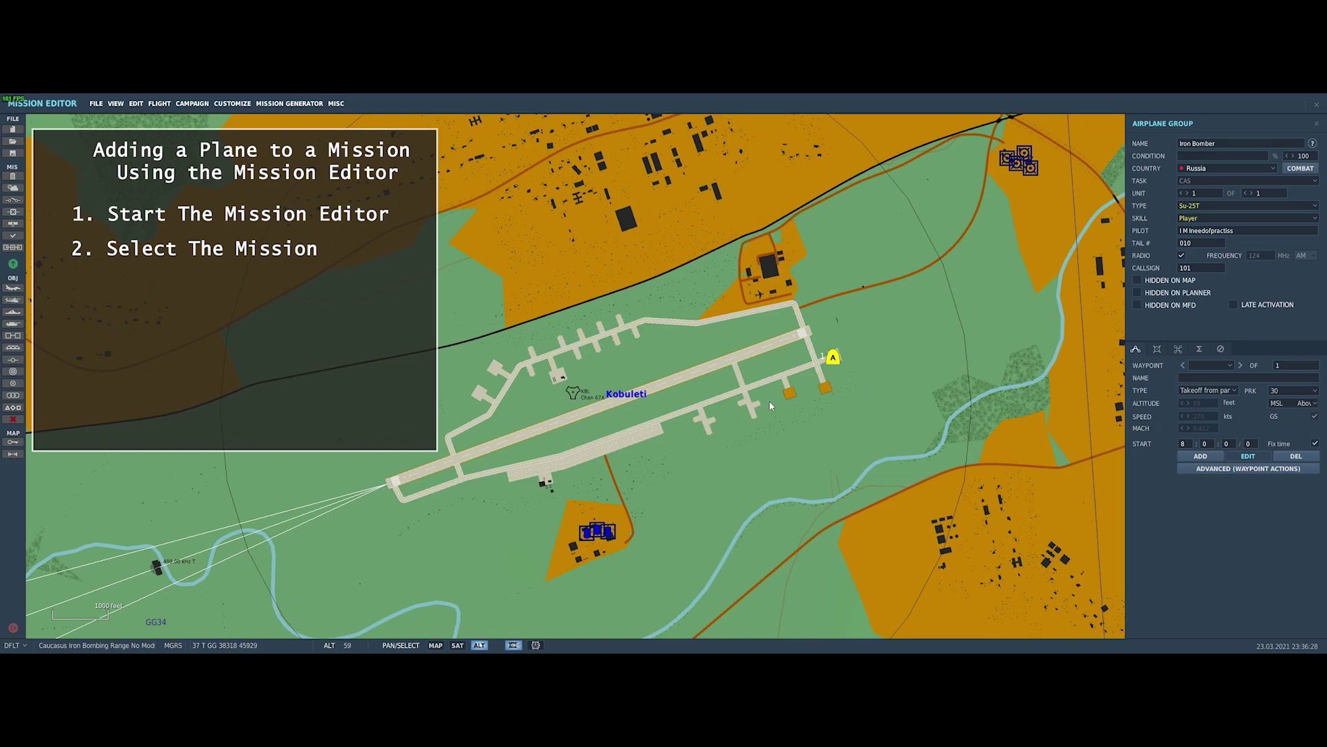
scroll(771, 406, "up", 3)
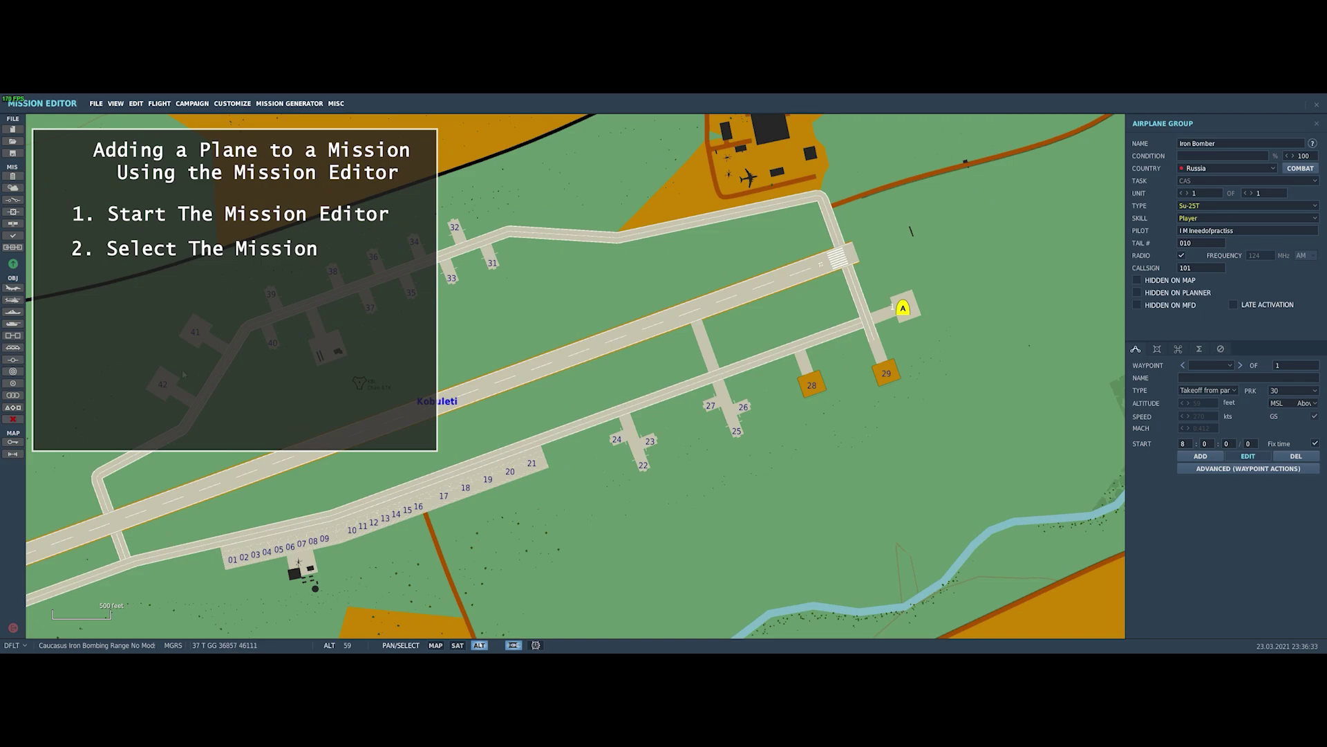
Add a new A-4E-C airplane group and name it Sidekick
left_click(13, 287)
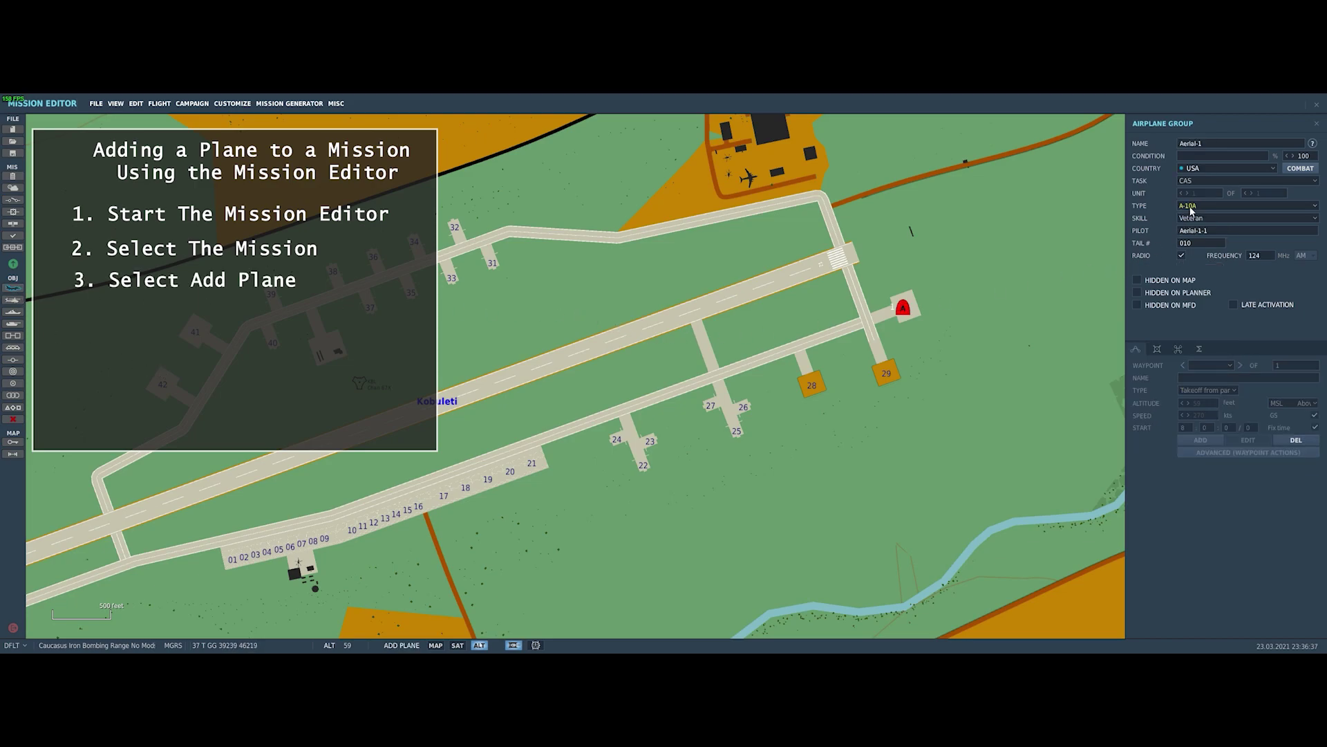
left_click(1190, 206)
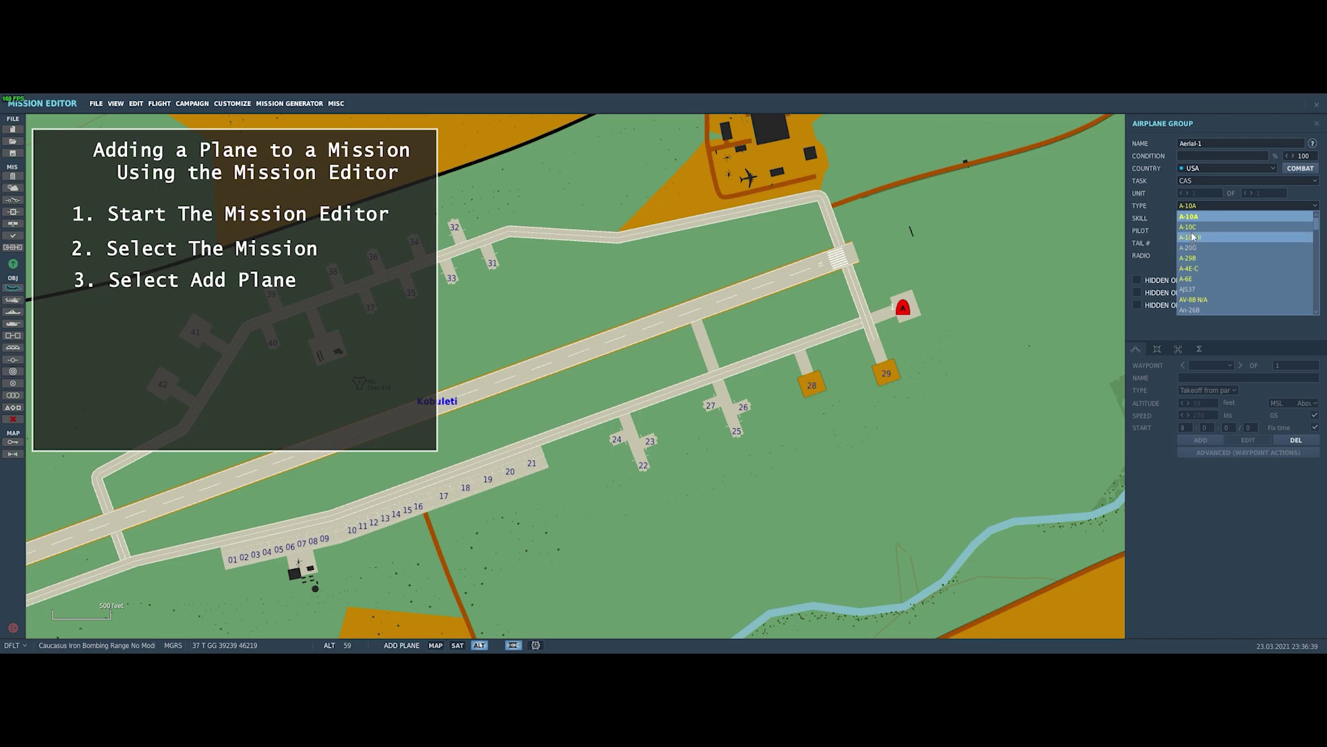
left_click(1195, 270)
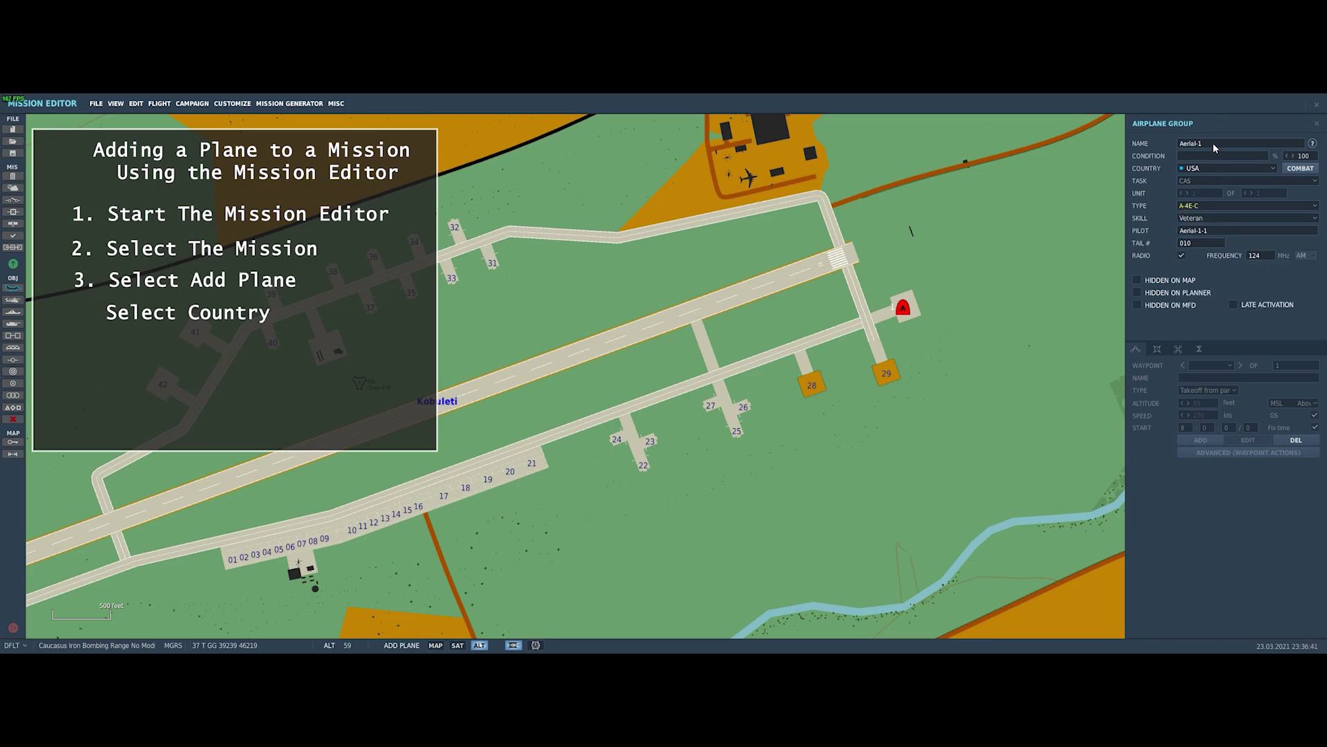
left_click(1178, 143)
type("Sidekick")
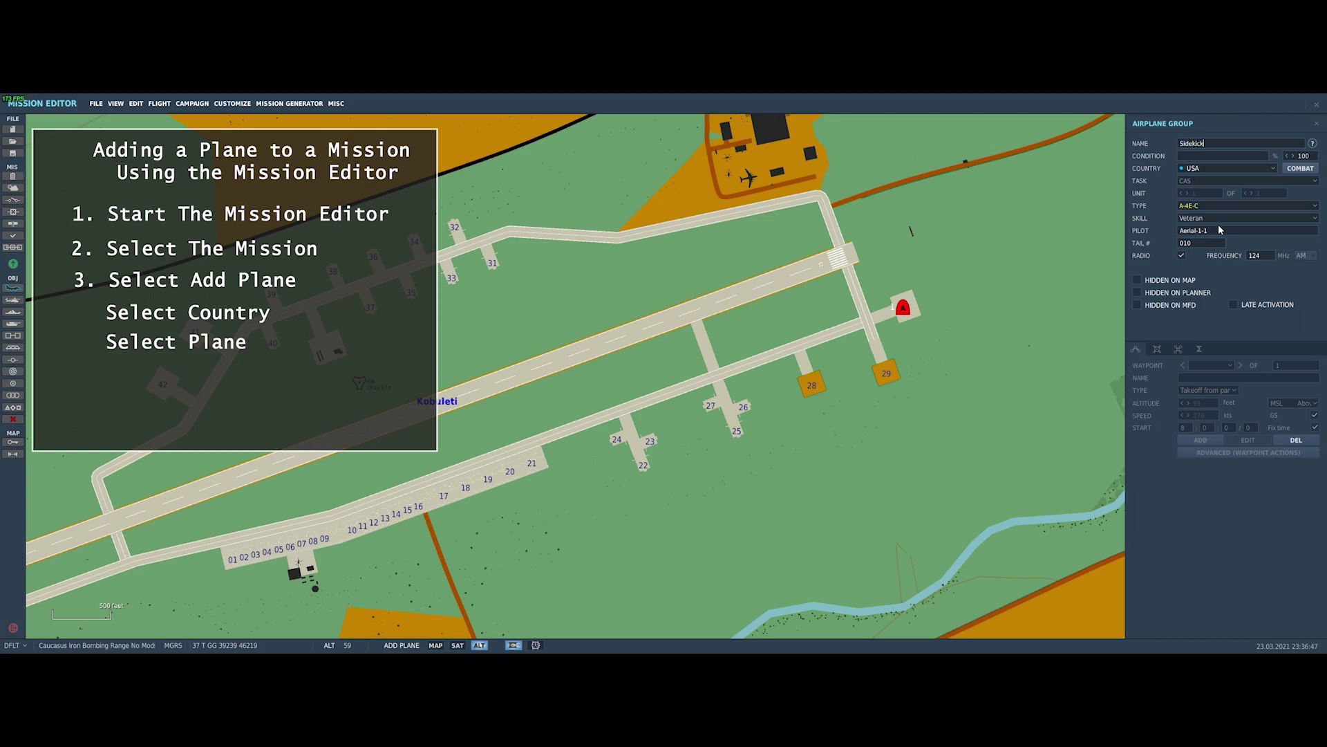
Set the Sidekick group's skill to Client and edit its pilot name
left_click(1287, 218)
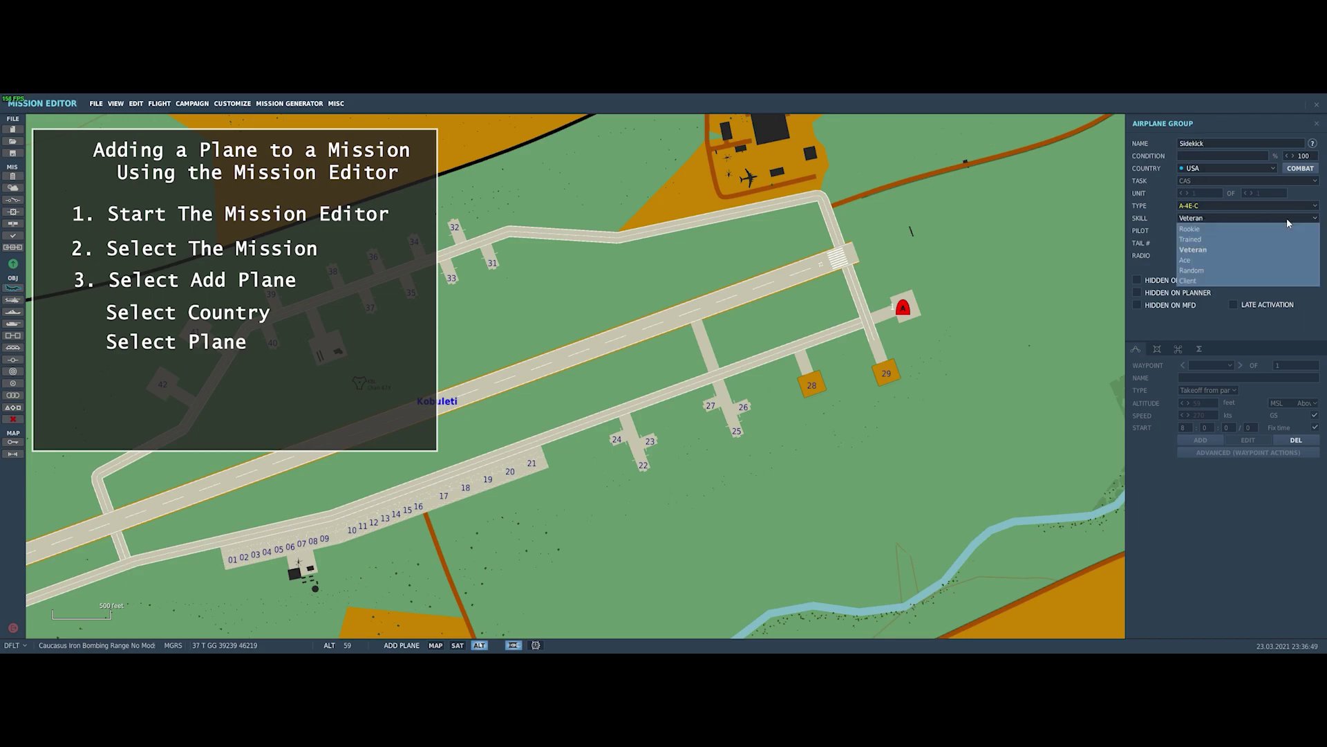
left_click(1211, 280)
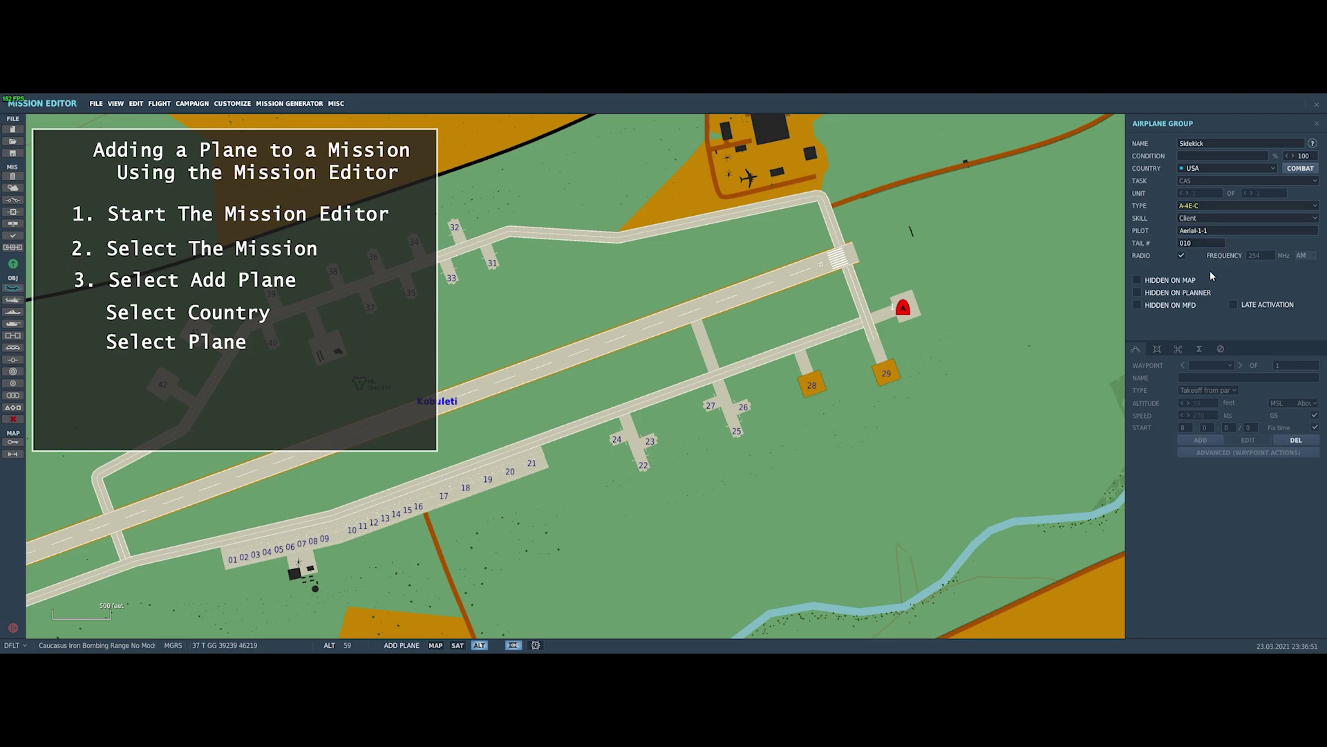
left_click(1207, 231)
type("Sidekicksass")
key("BackSpace")
key("BackSpace")
key("BackSpace")
Place Sidekick on Kobuleti parking spot 27 with a hot takeoff-from-parking start
left_click(711, 407)
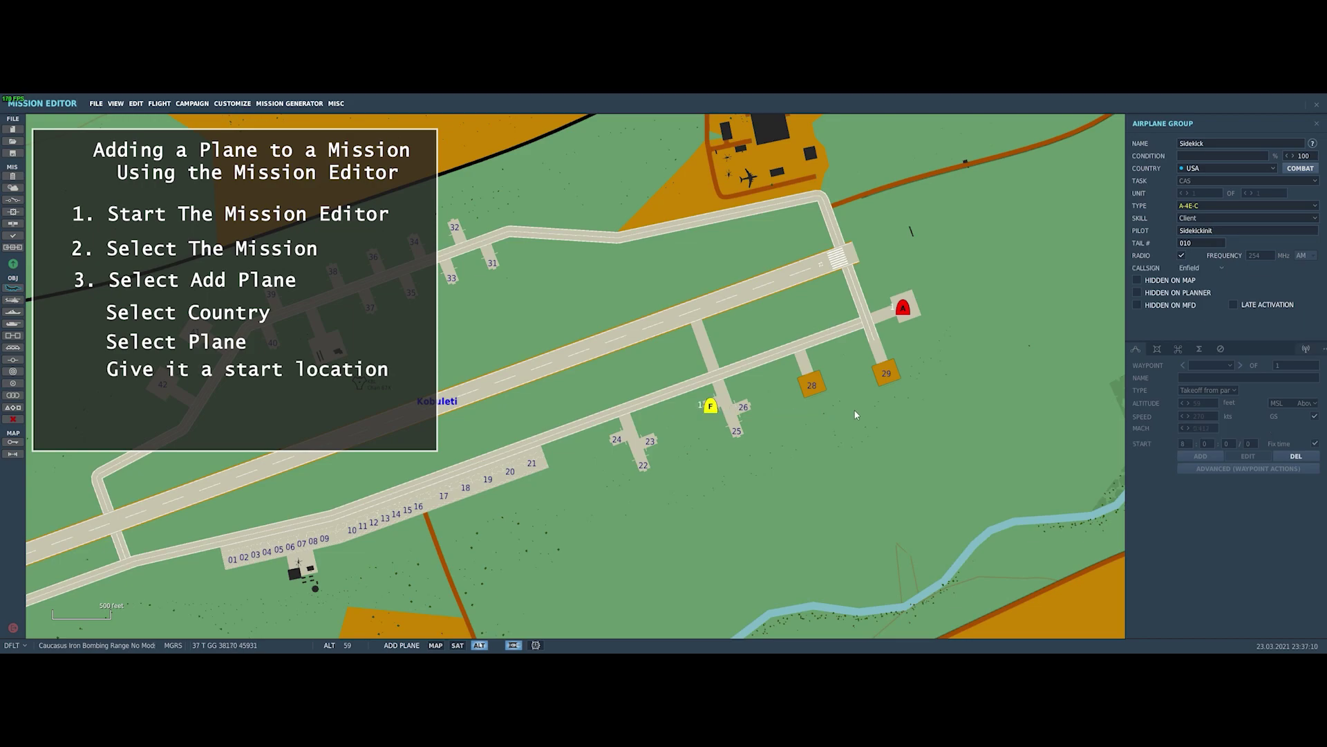
left_click(1206, 390)
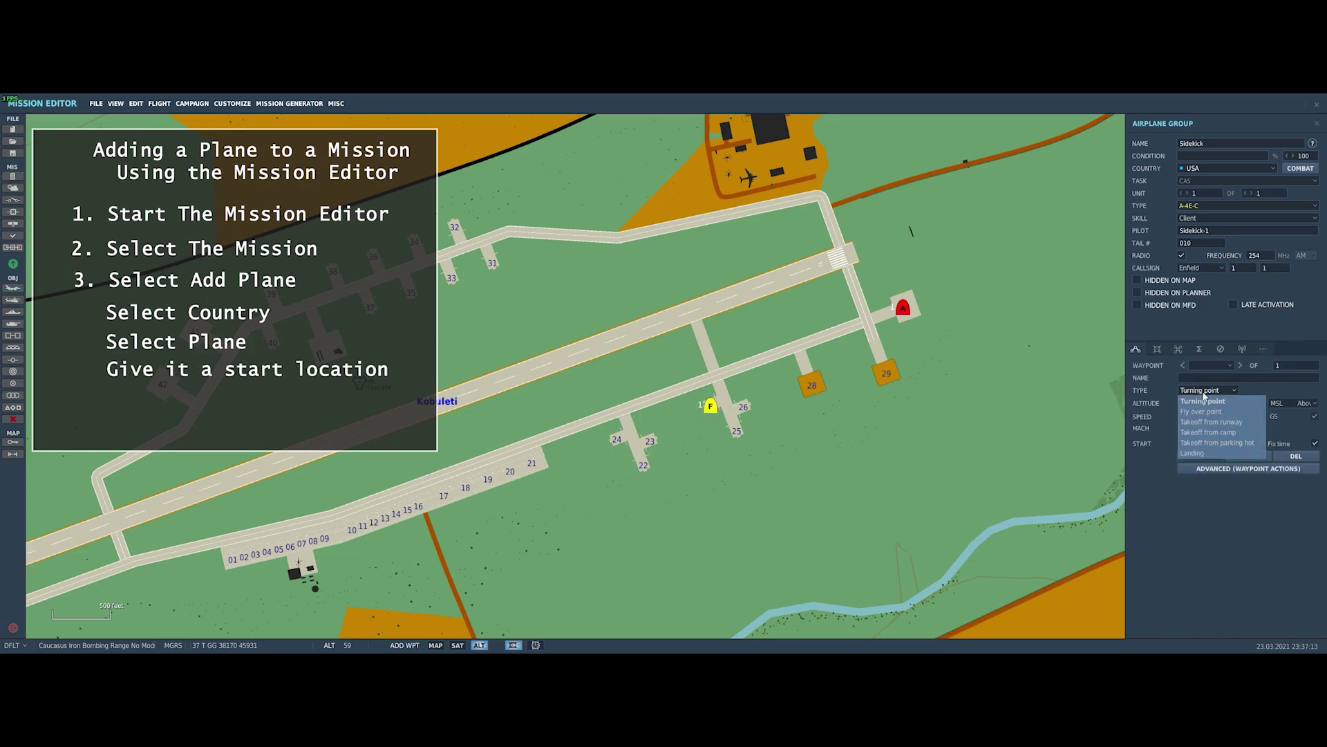
left_click(1213, 443)
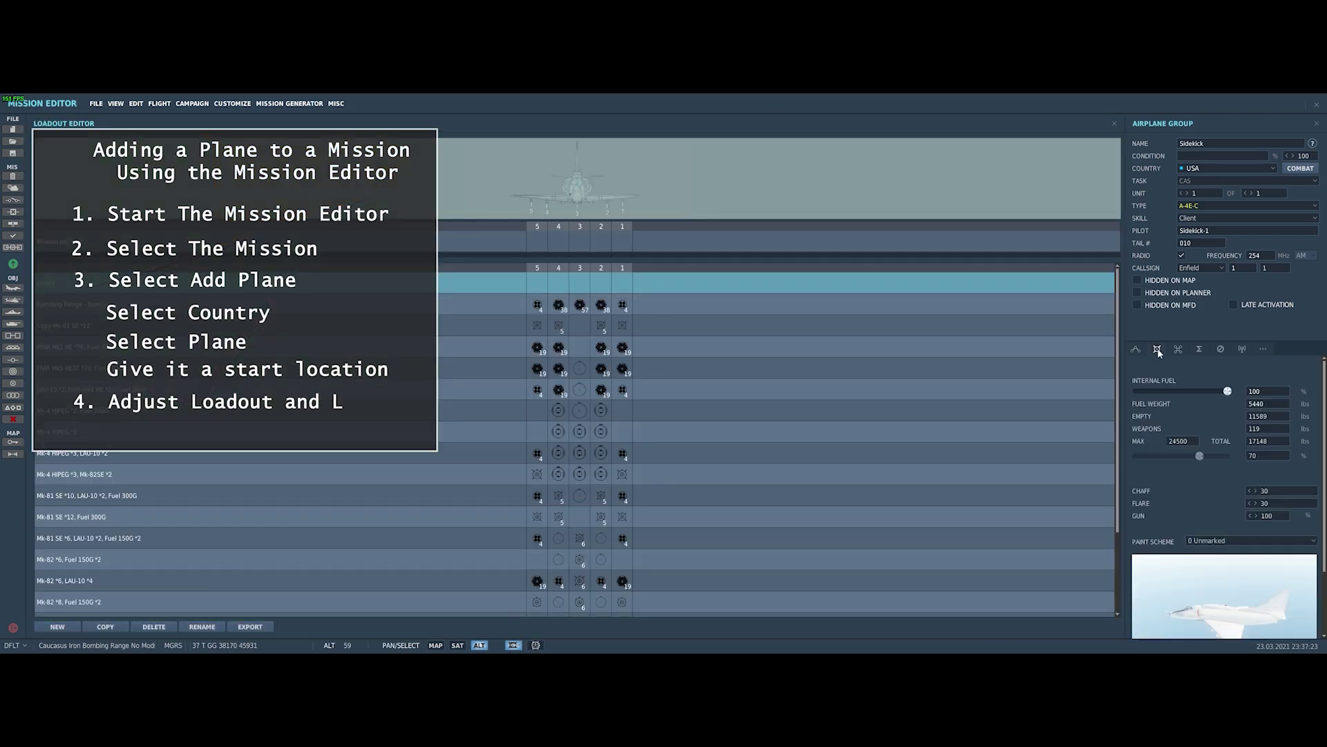
Hang Mk-82 bomb racks on pylons 4, 2 and 3 of the A-4E-C
left_click(1158, 349)
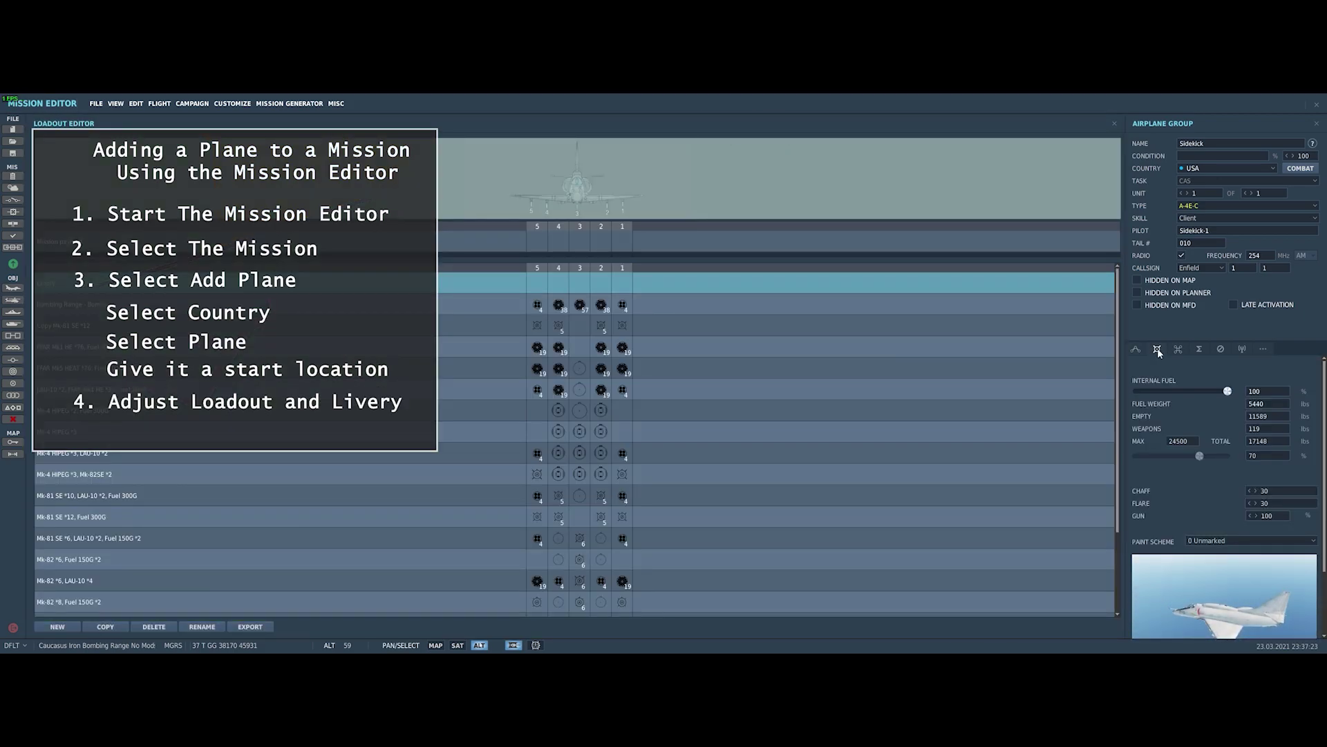
left_click(558, 242)
mouse_move(571, 267)
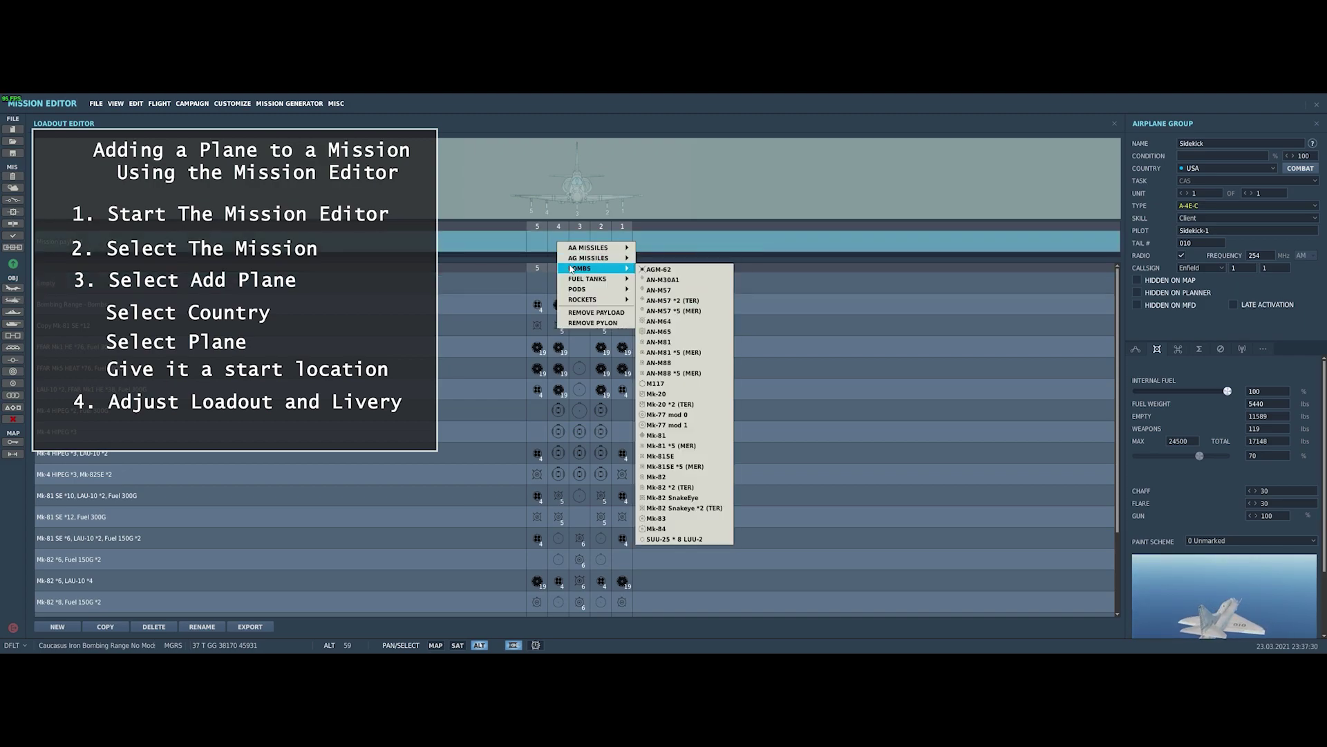
left_click(678, 488)
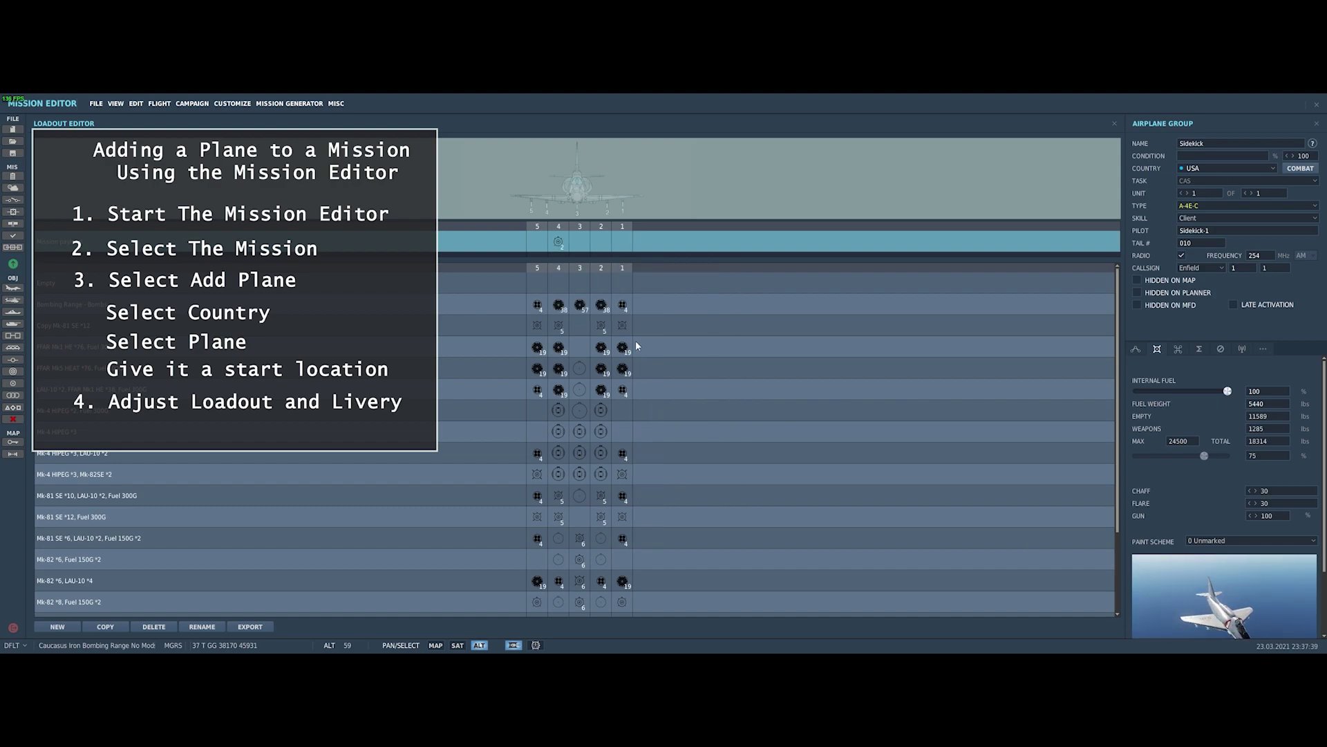
left_click(603, 242)
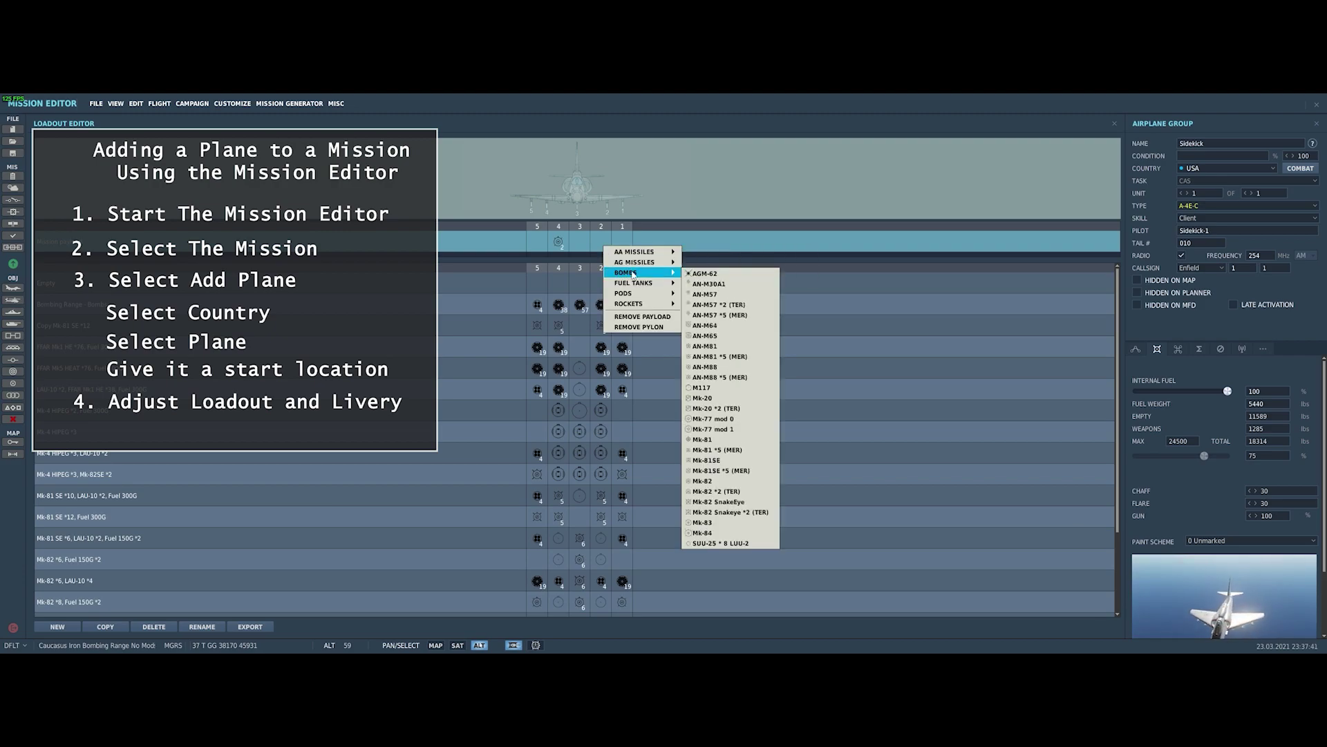
left_click(718, 491)
left_click(580, 245)
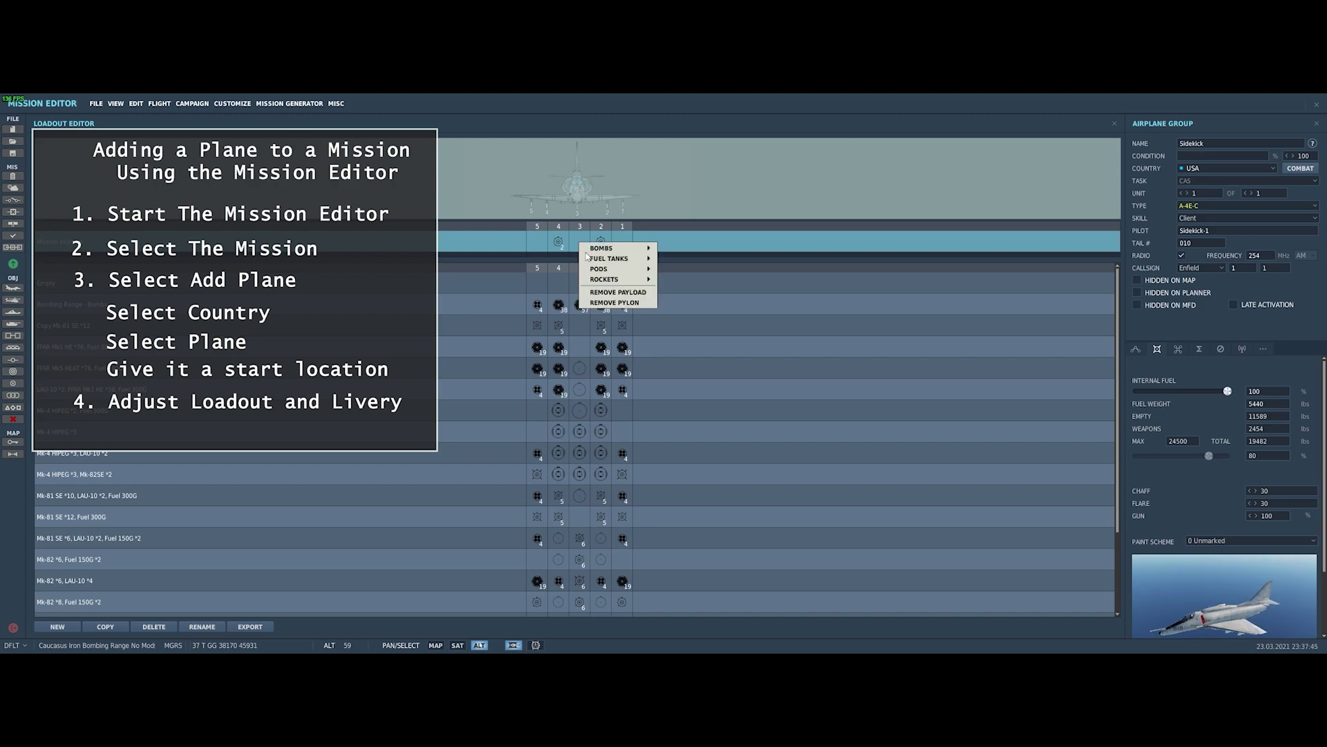
mouse_move(609, 247)
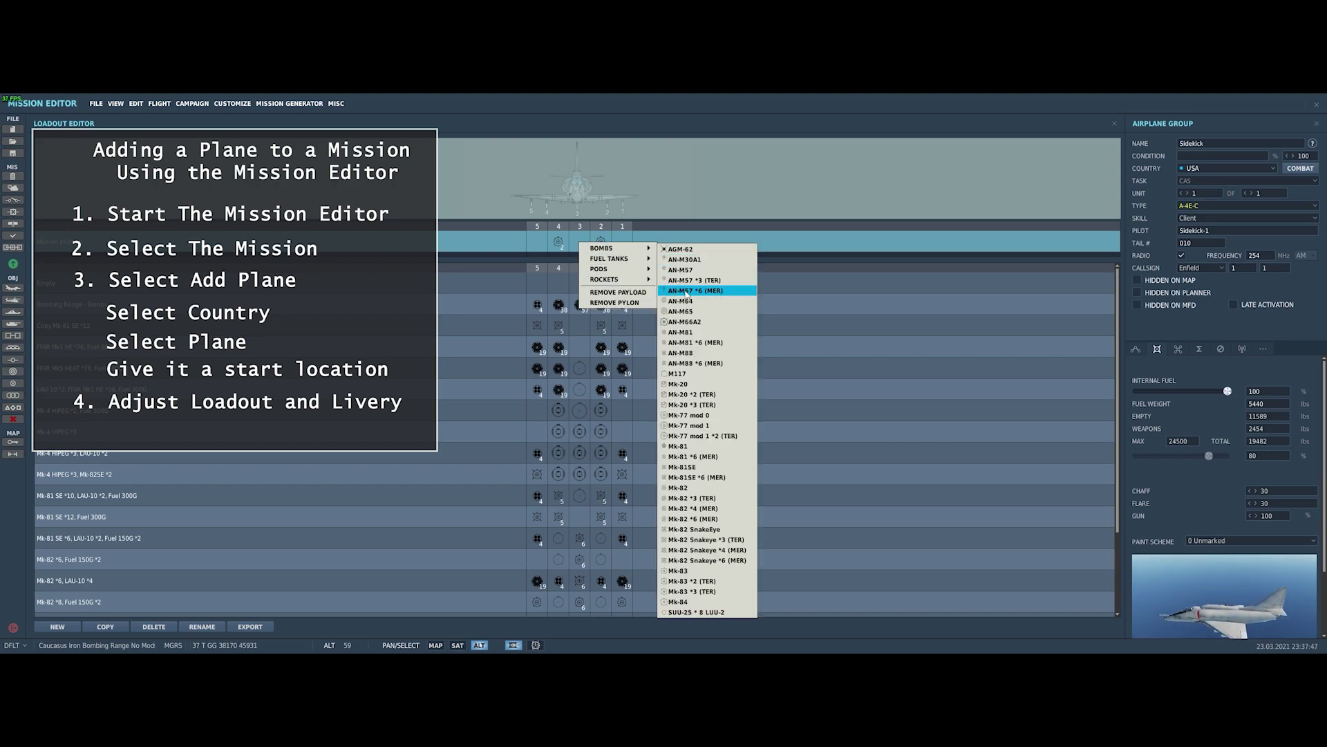
left_click(691, 512)
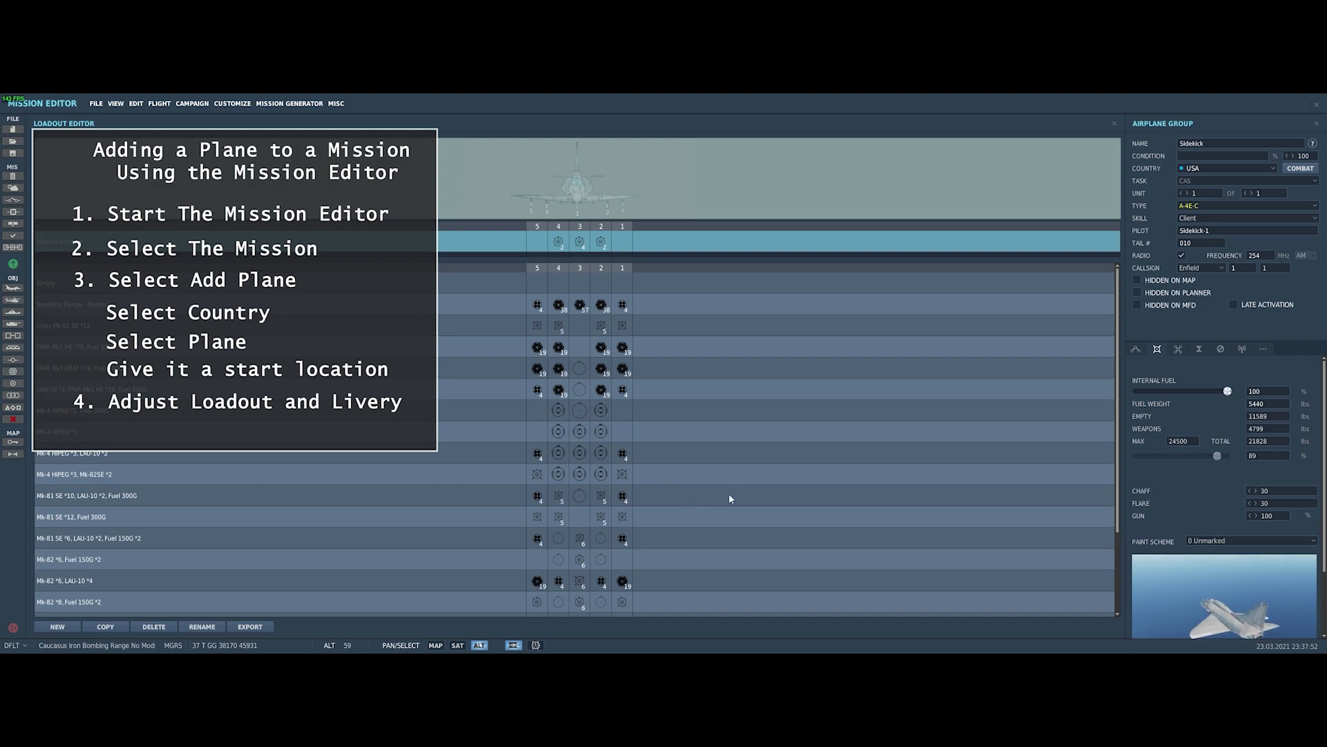
Apply the RCAF Electric VooDoo paint scheme to the jet
left_click(1228, 540)
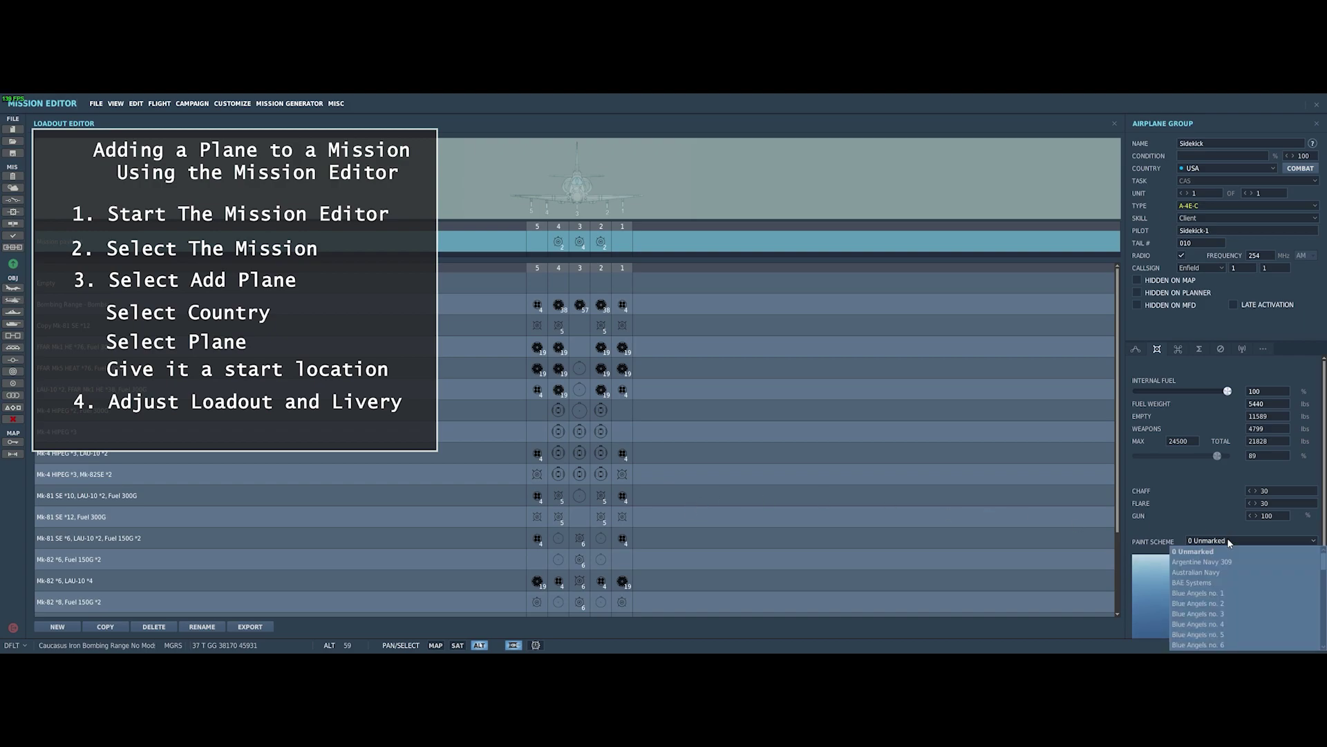
scroll(1219, 584, "down", 1)
scroll(1220, 585, "down", 1)
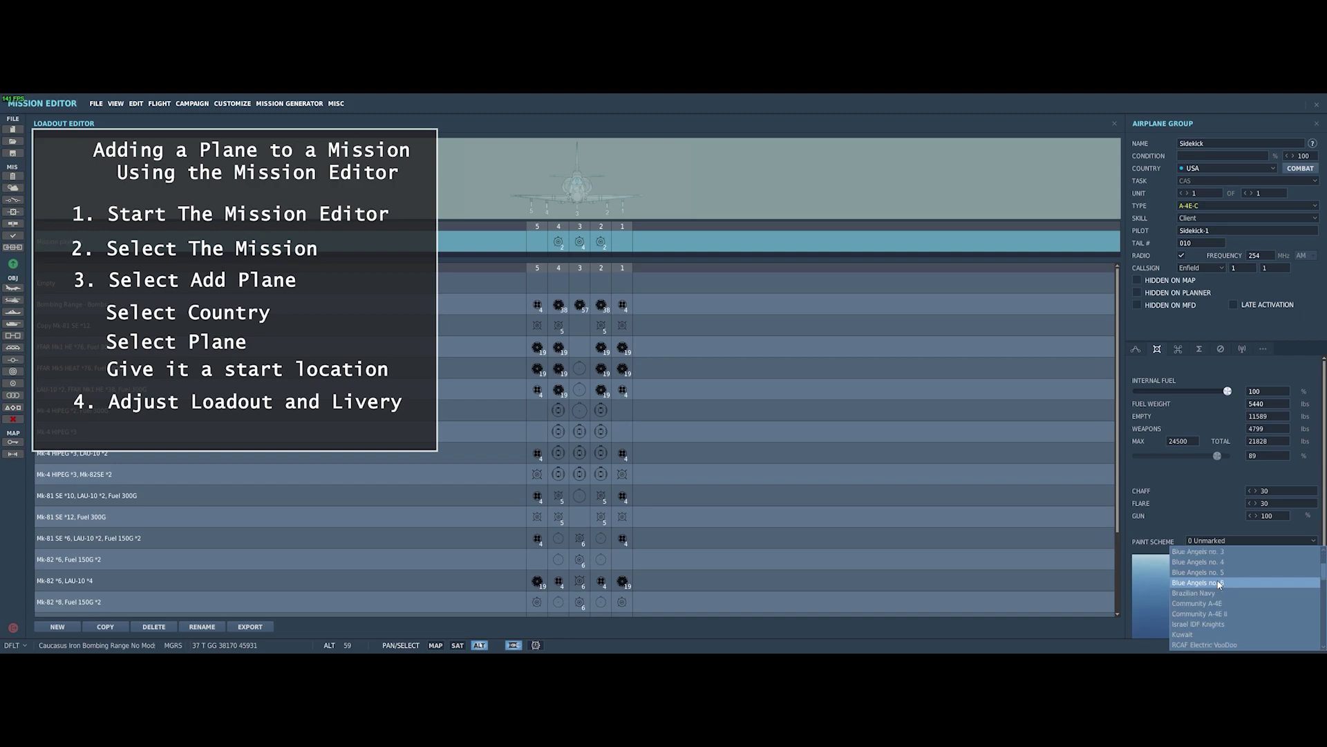
scroll(1219, 584, "down", 1)
left_click(1206, 613)
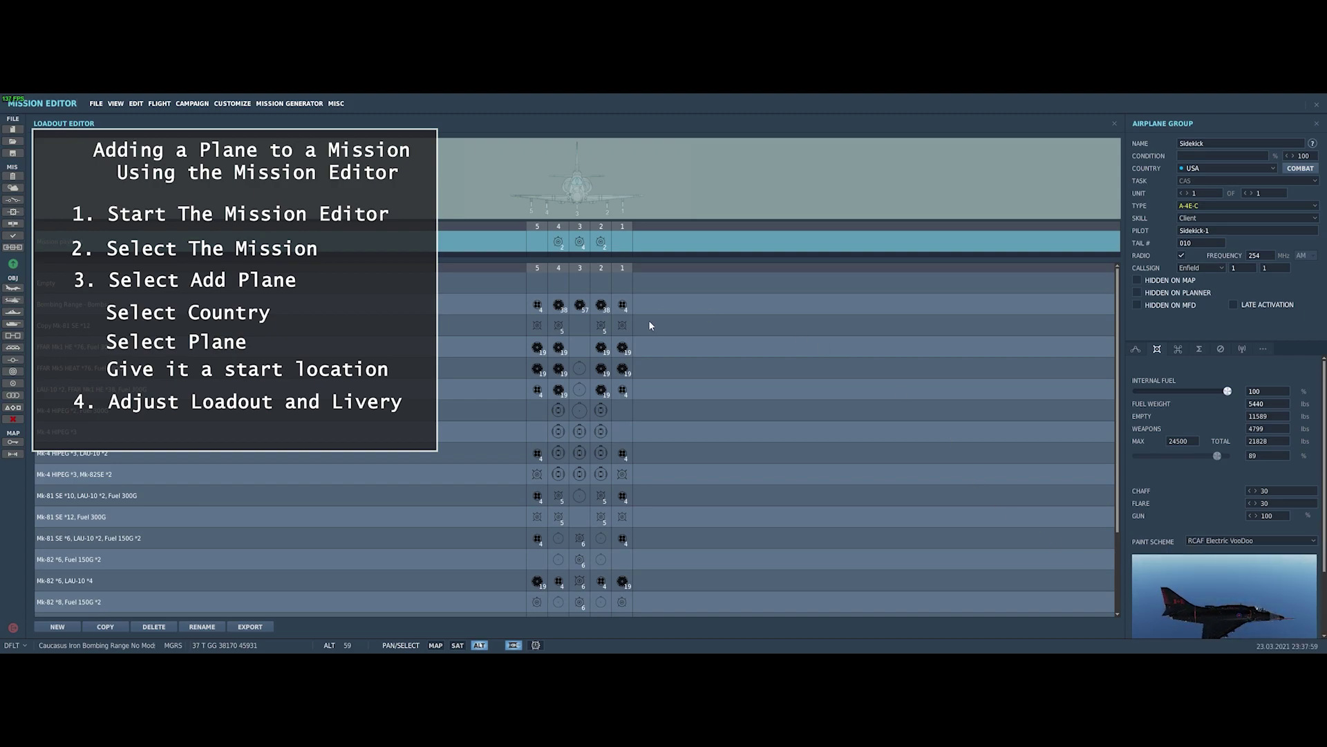
Save the mission, check the Wait trigger and Kobuleti warehouse, then fly the mission
left_click(1113, 123)
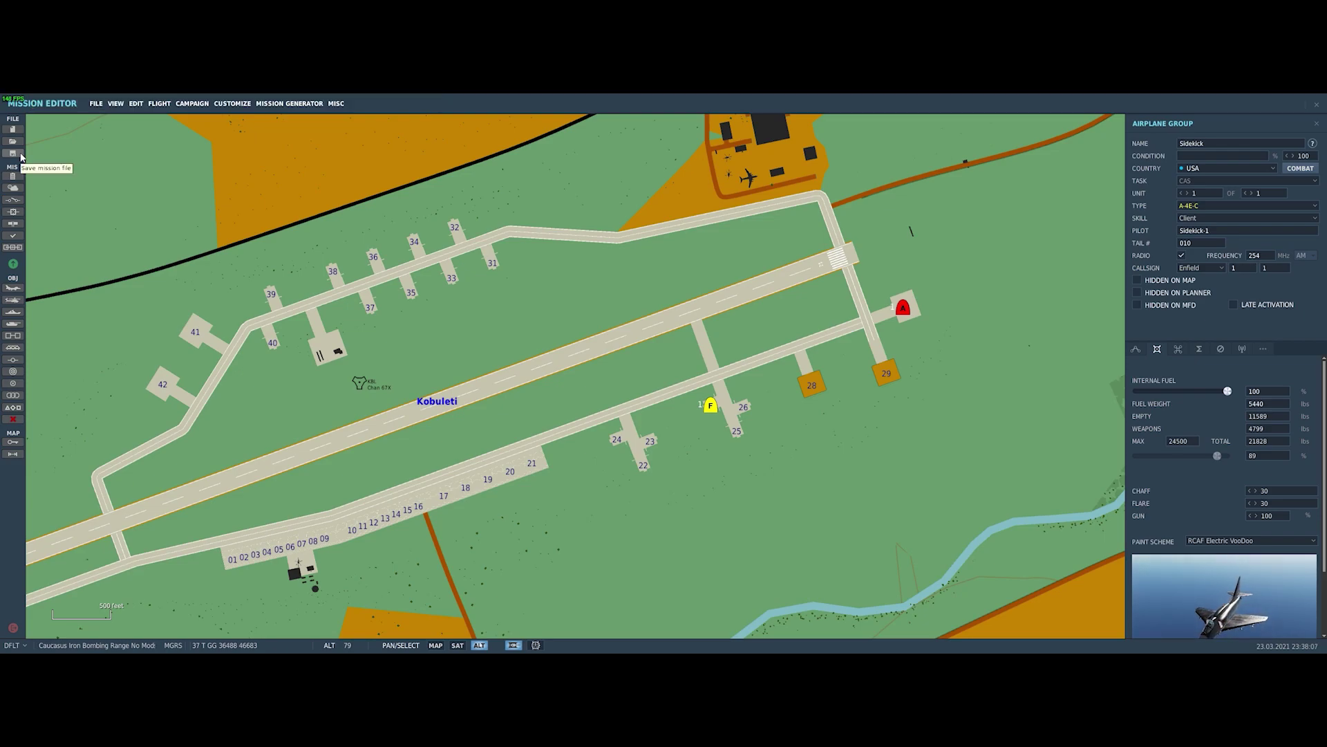
left_click(13, 153)
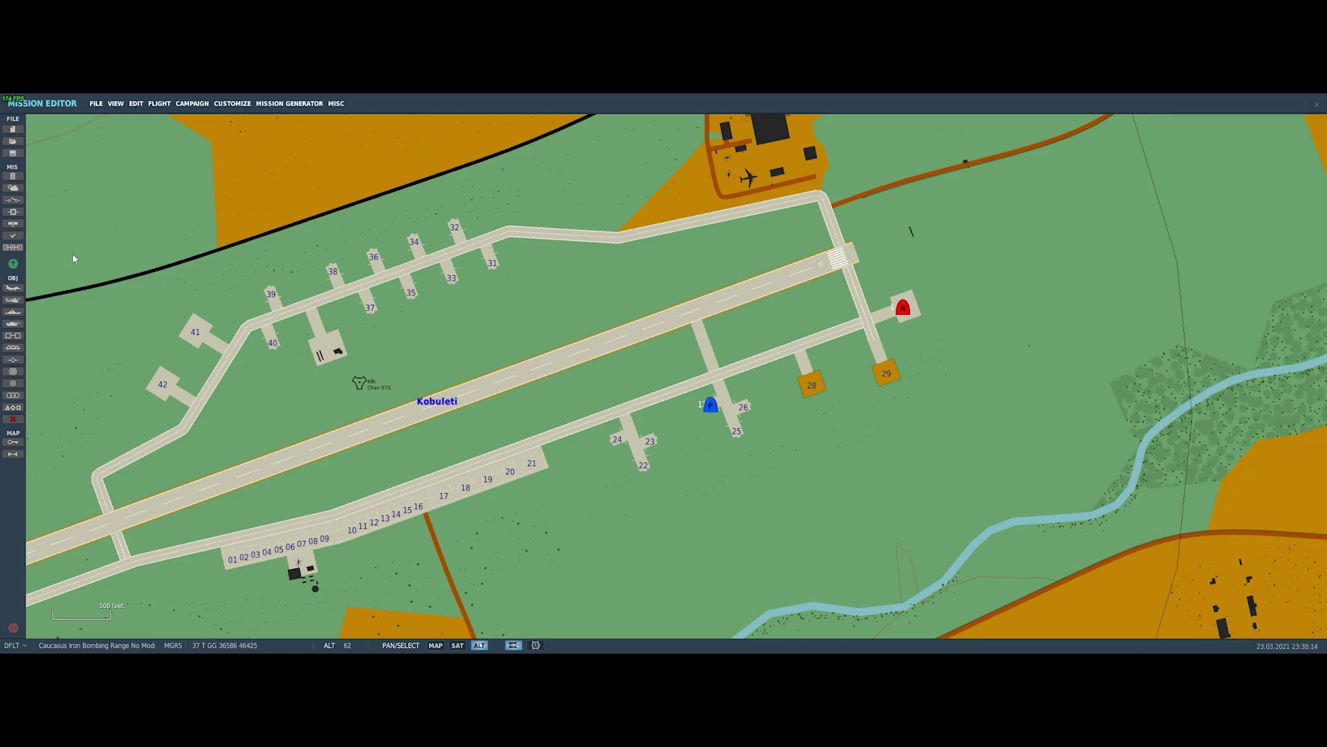
left_click(13, 200)
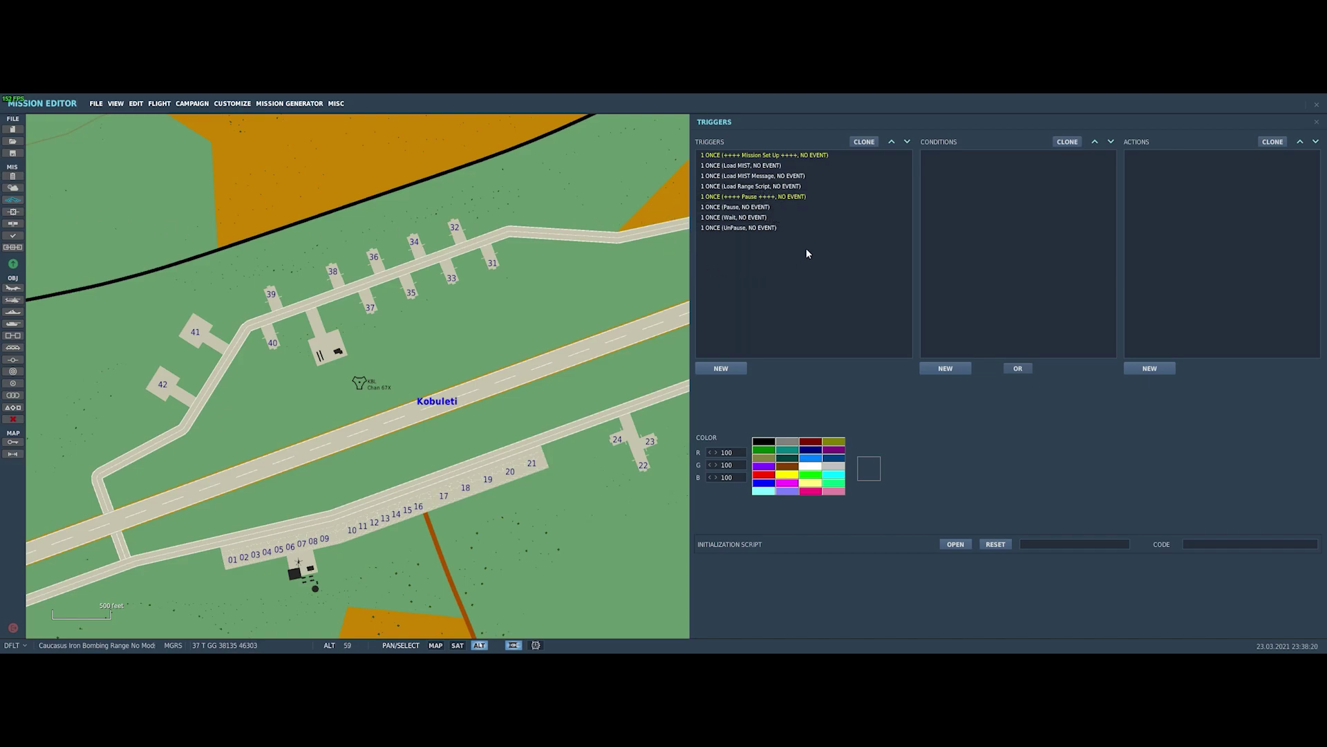
left_click(750, 220)
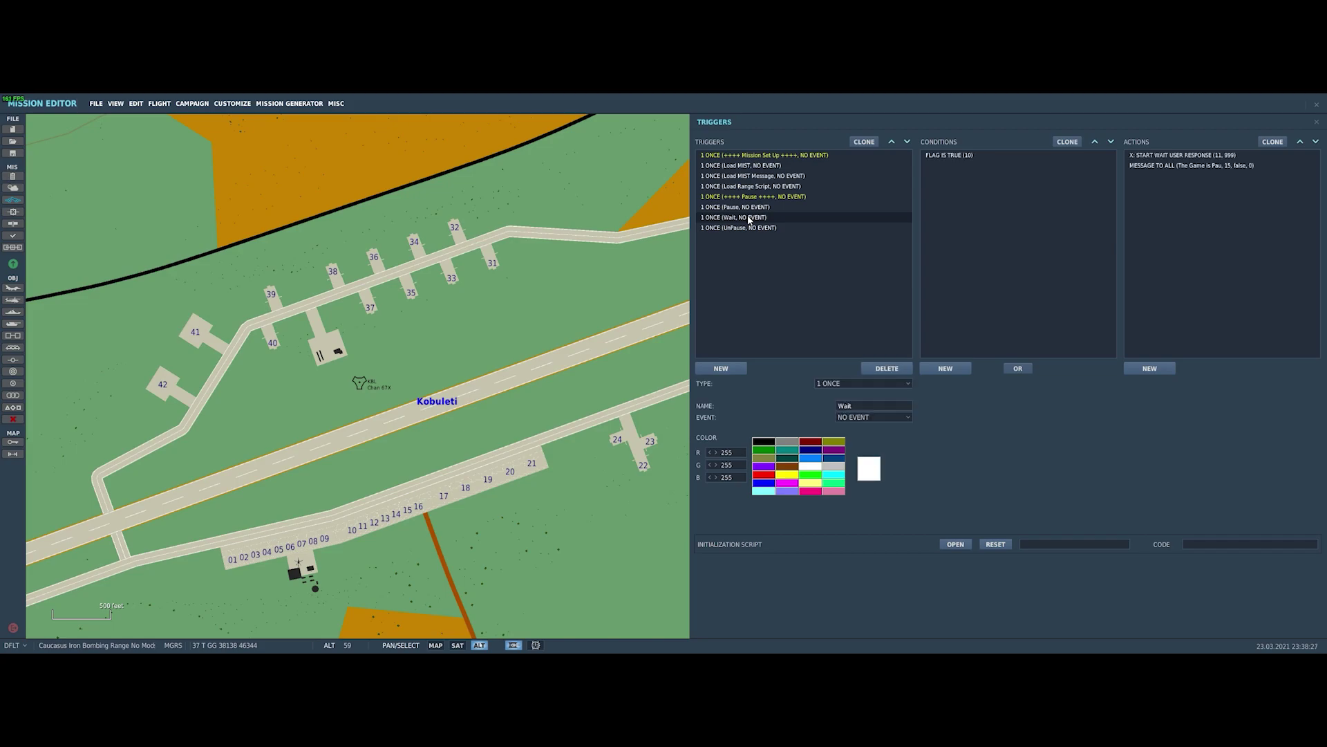
left_click(626, 194)
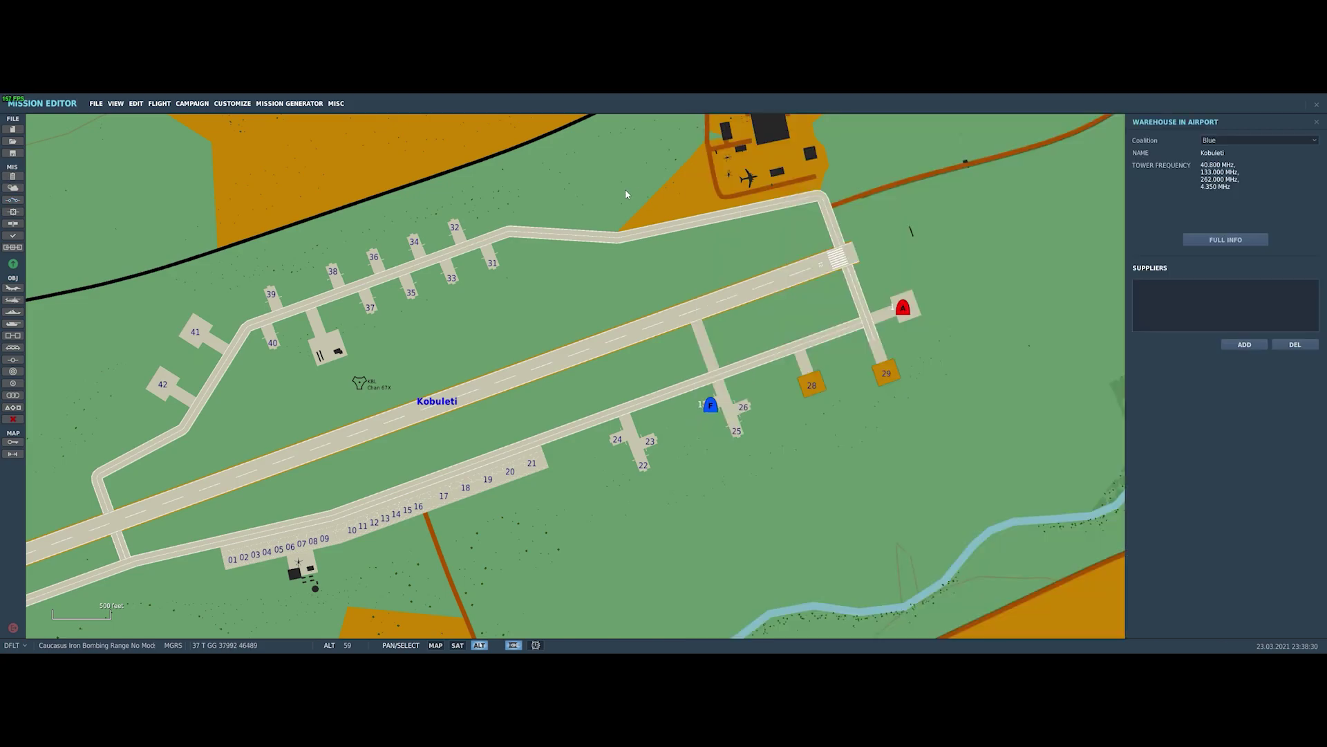
left_click(13, 264)
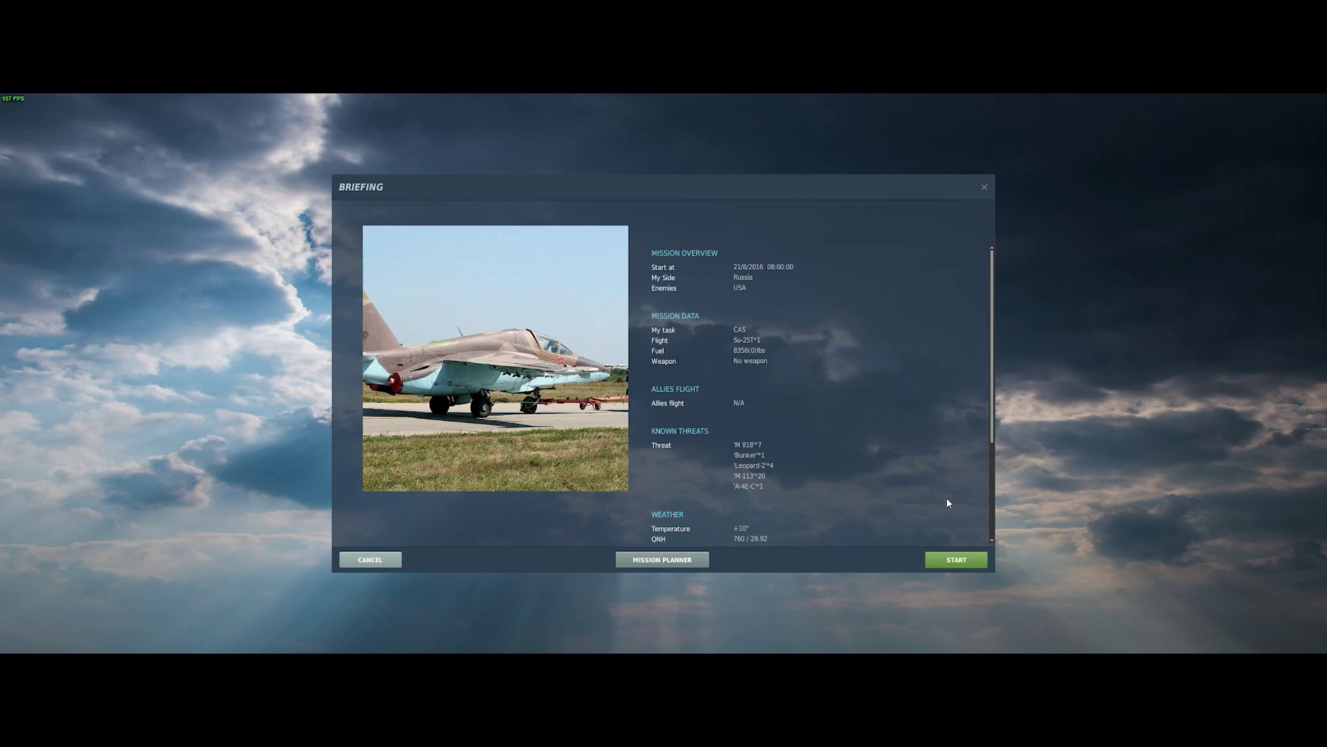
Start the mission, pick a coalition, and take the A-4E-C pilot-in-command role
left_click(974, 561)
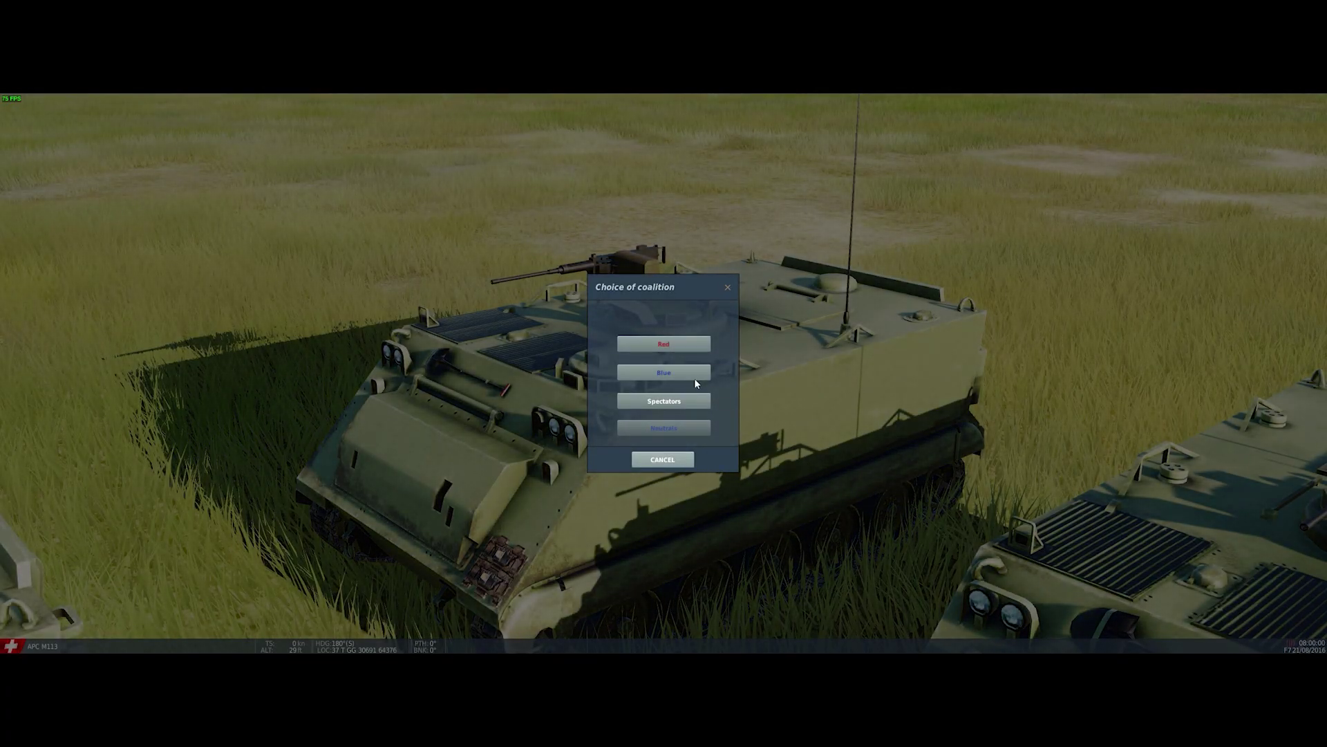
left_click(686, 379)
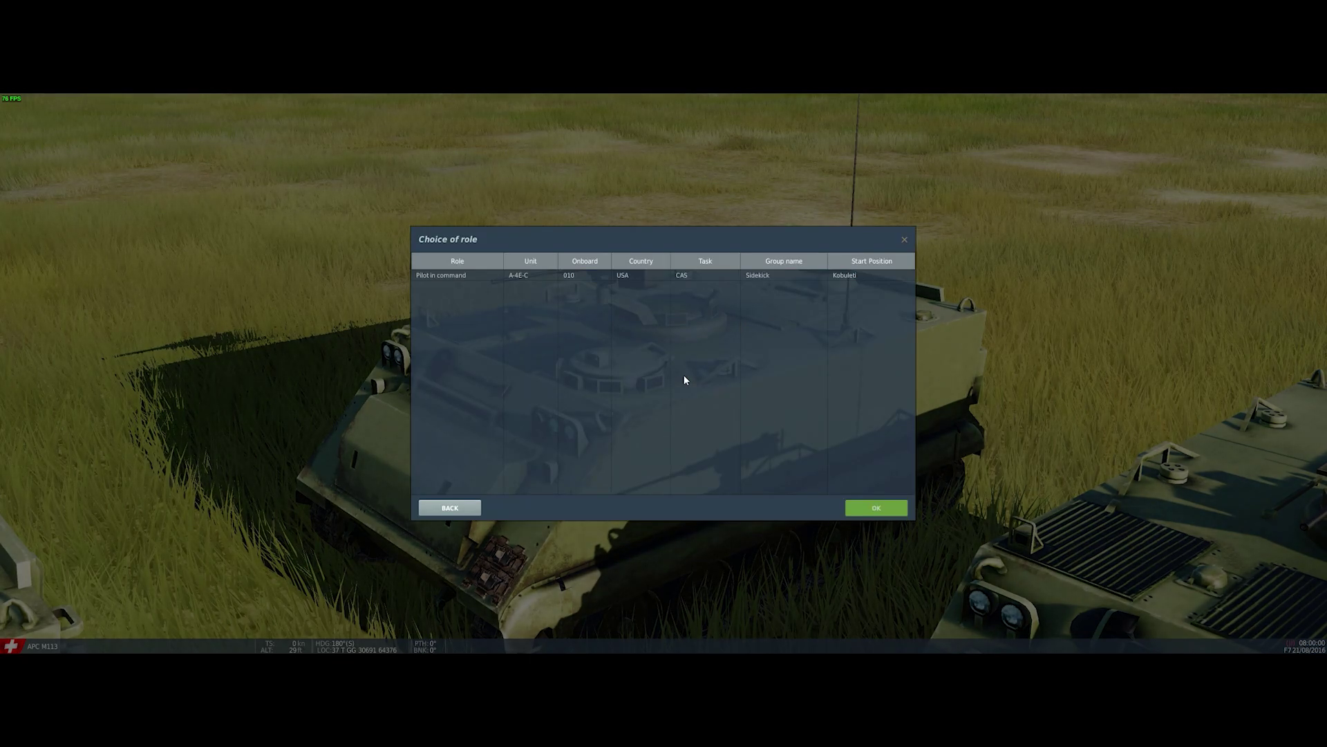
left_click(718, 276)
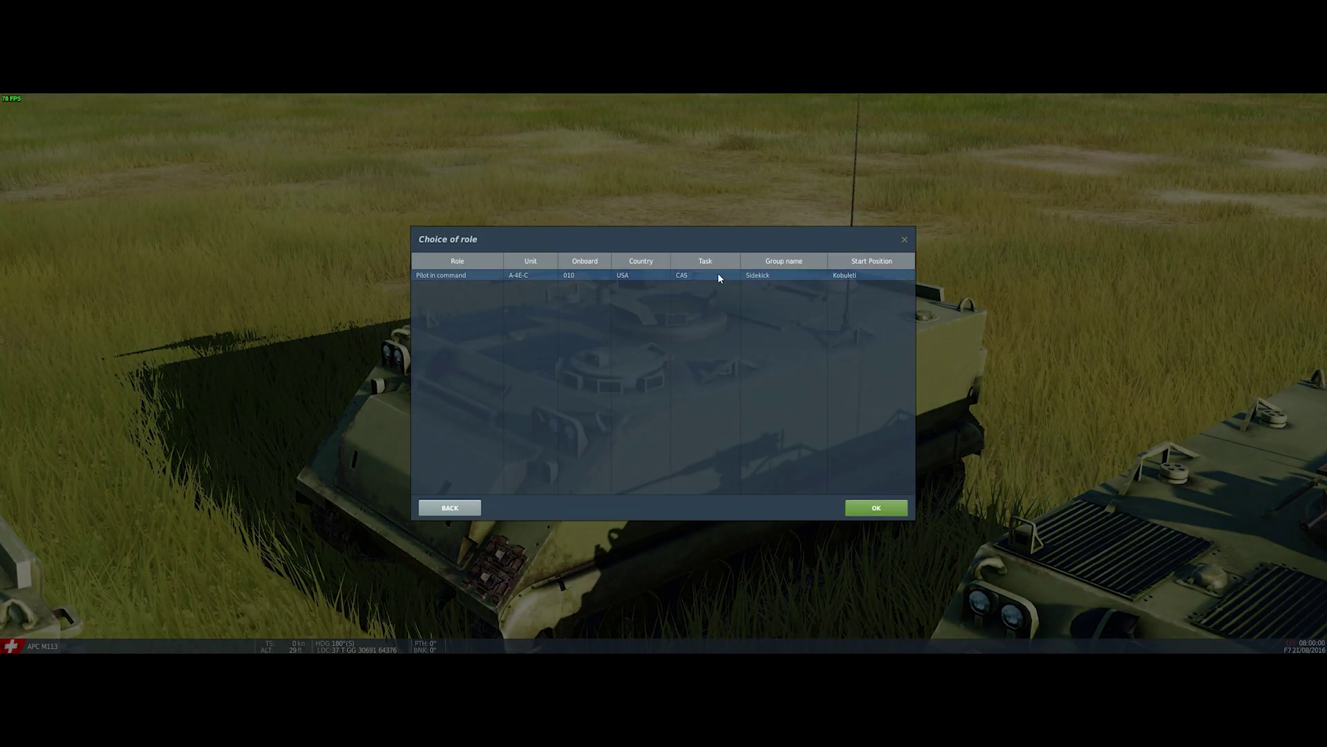
left_click(885, 510)
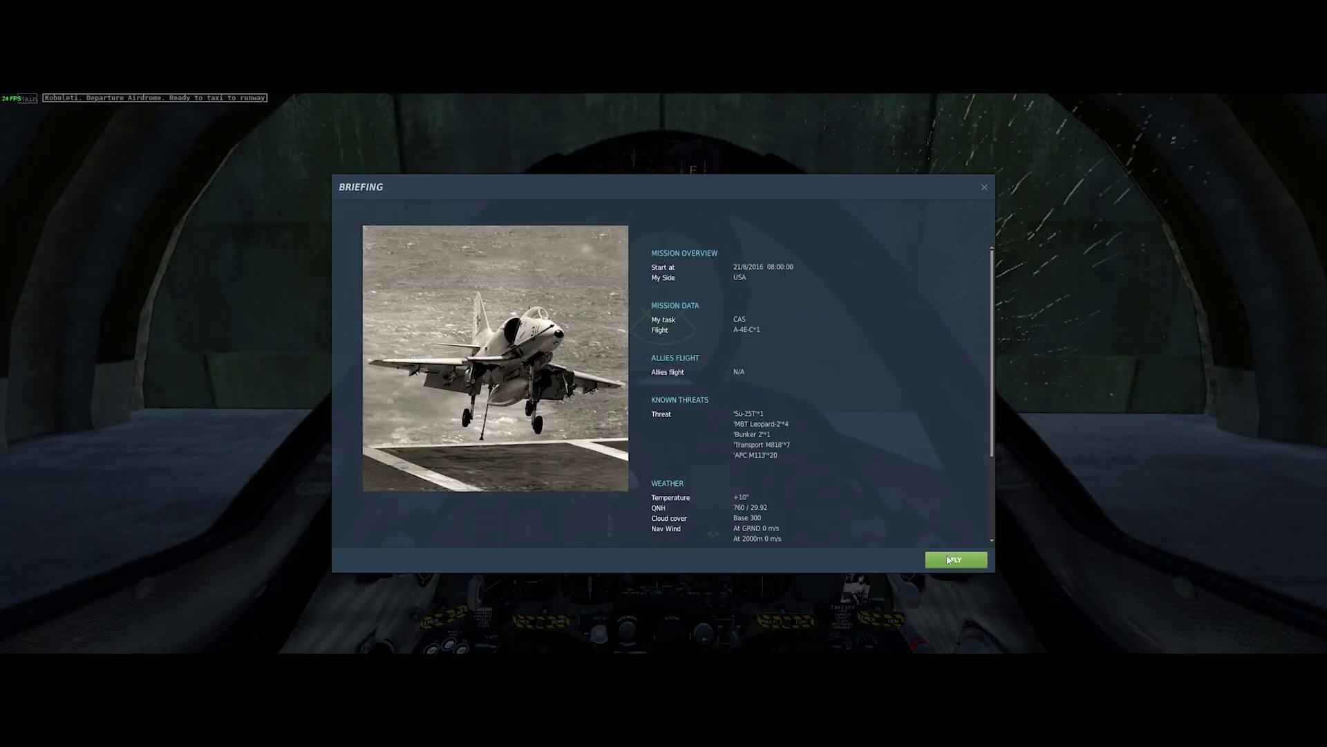
Enter the cockpit, inspect the black RCAF jet and bombs in F2 view, then return with F1
left_click(949, 559)
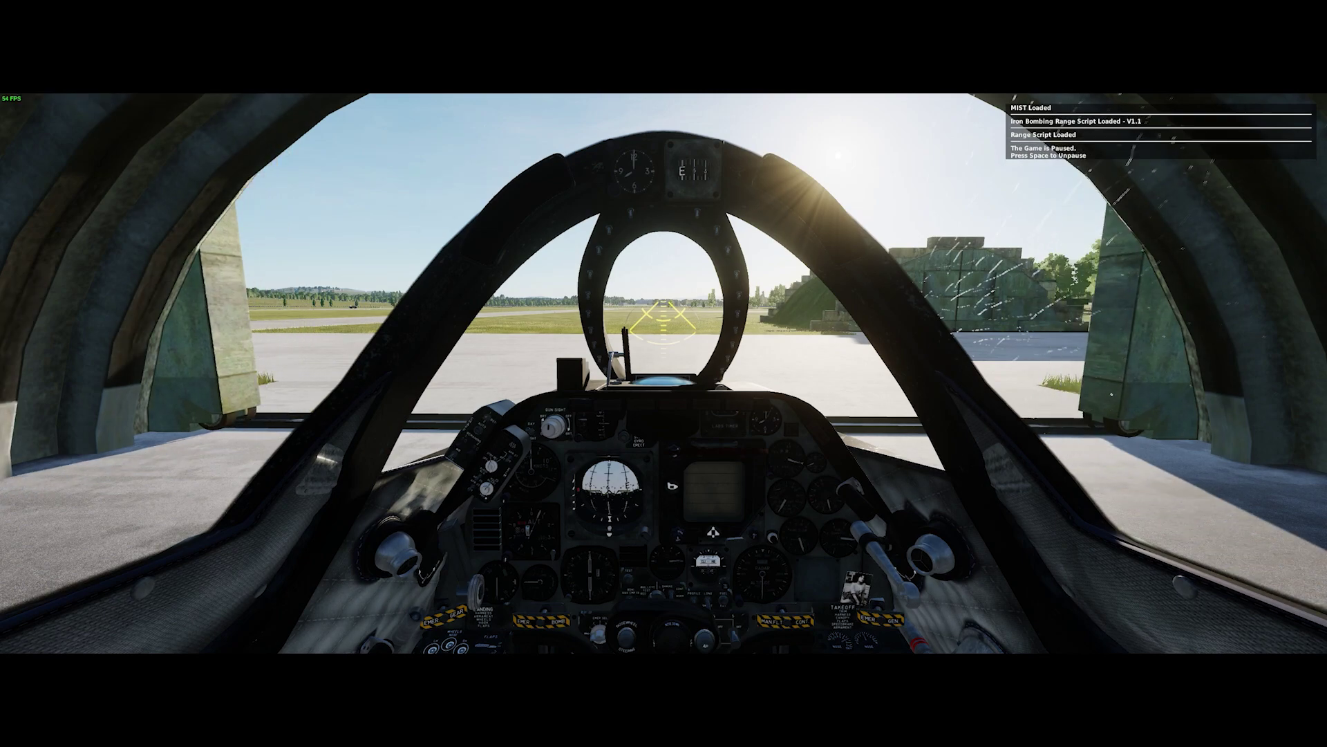
key("F2")
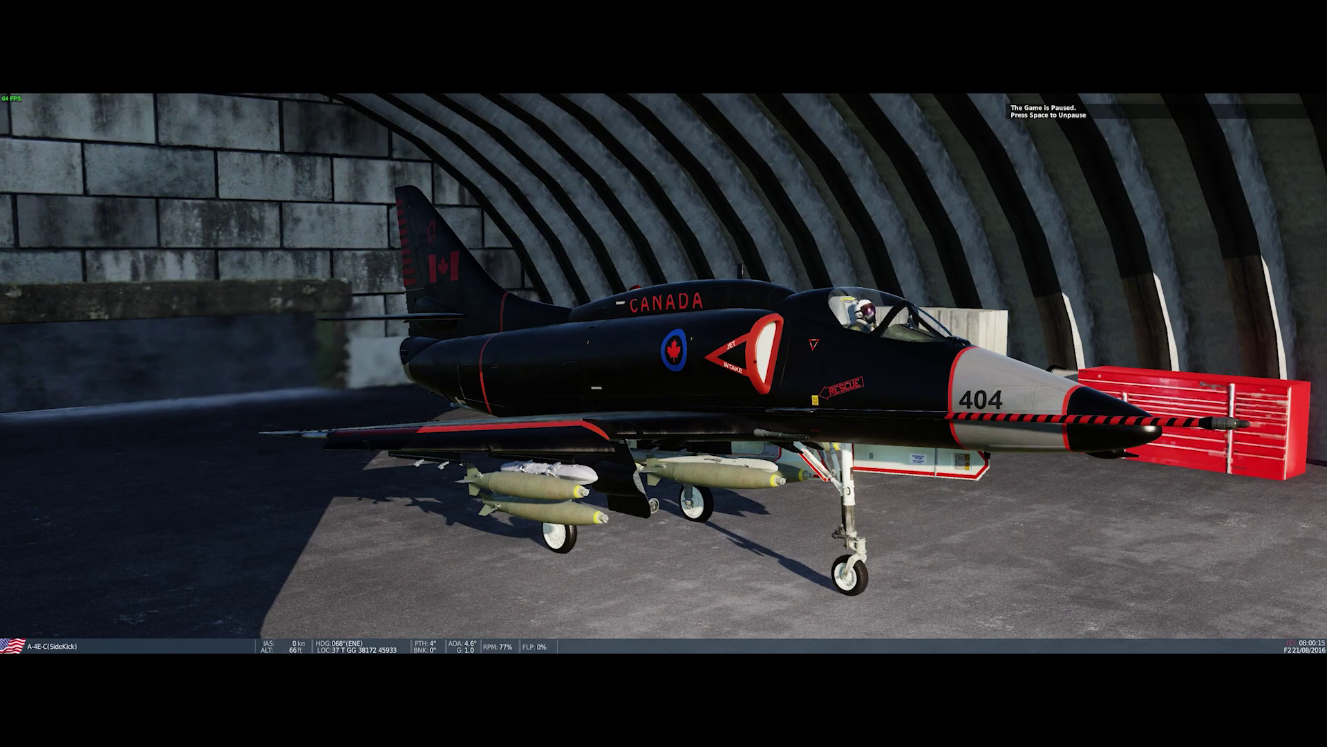
key("F1")
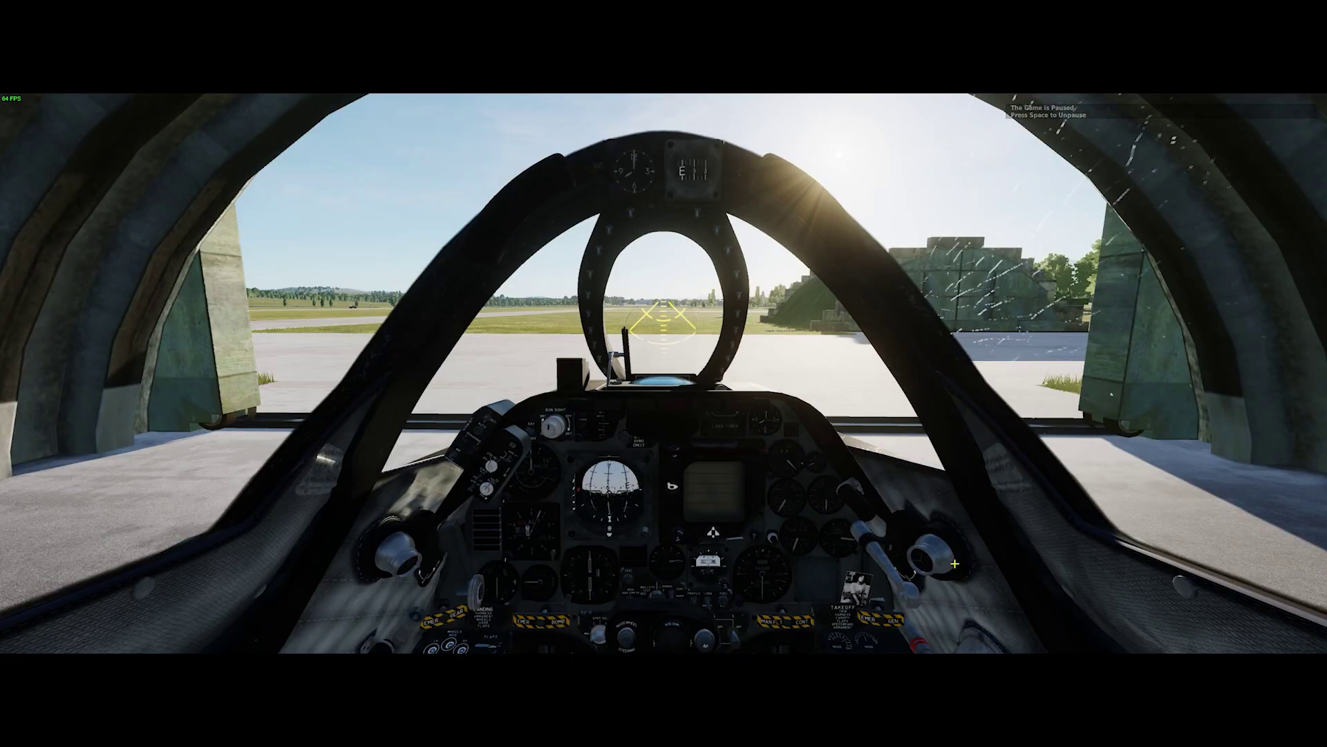